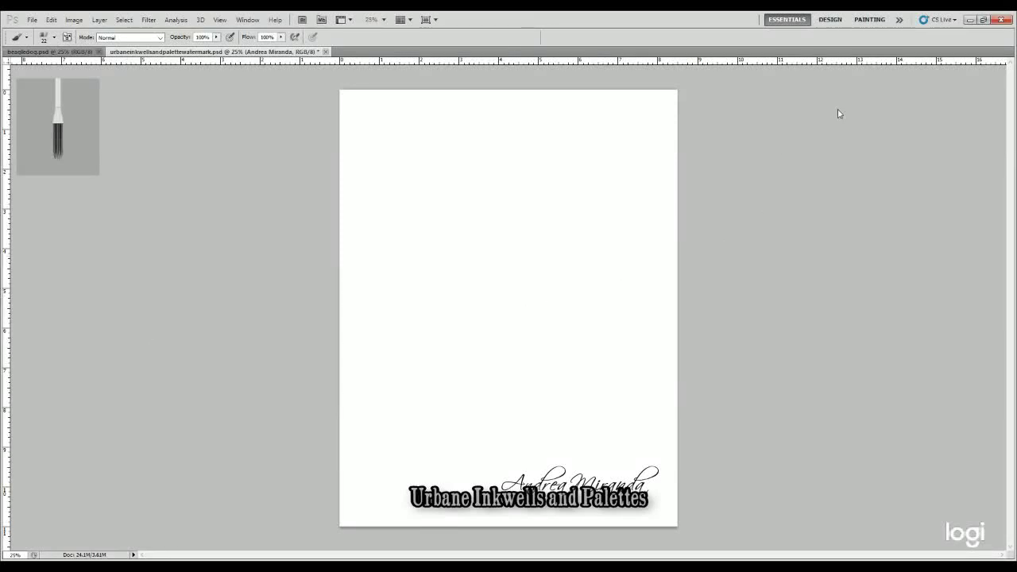
- Paint a trial bristle stroke on Layer 2, then enlarge the brush one step
left_click_drag(493, 201, 462, 201)
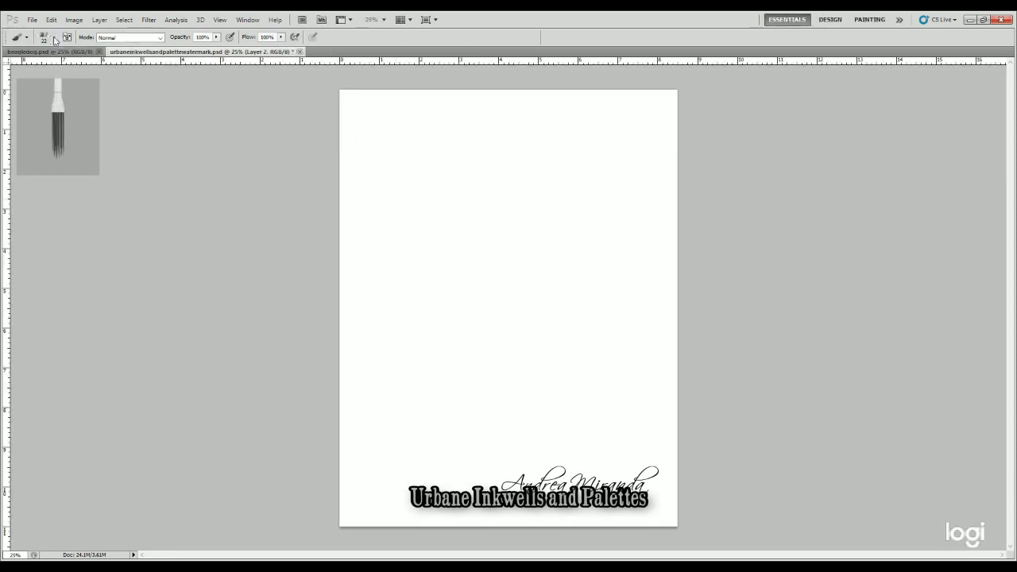
key("bracketright")
- Paint black outlines for the beagle's head, snout, long drooping ear and the back of the neck
mouse_move(488, 139)
left_mouse_down()
mouse_move(434, 176)
mouse_move(431, 218)
mouse_move(414, 235)
mouse_move(432, 266)
mouse_move(460, 276)
mouse_move(506, 262)
left_mouse_up()
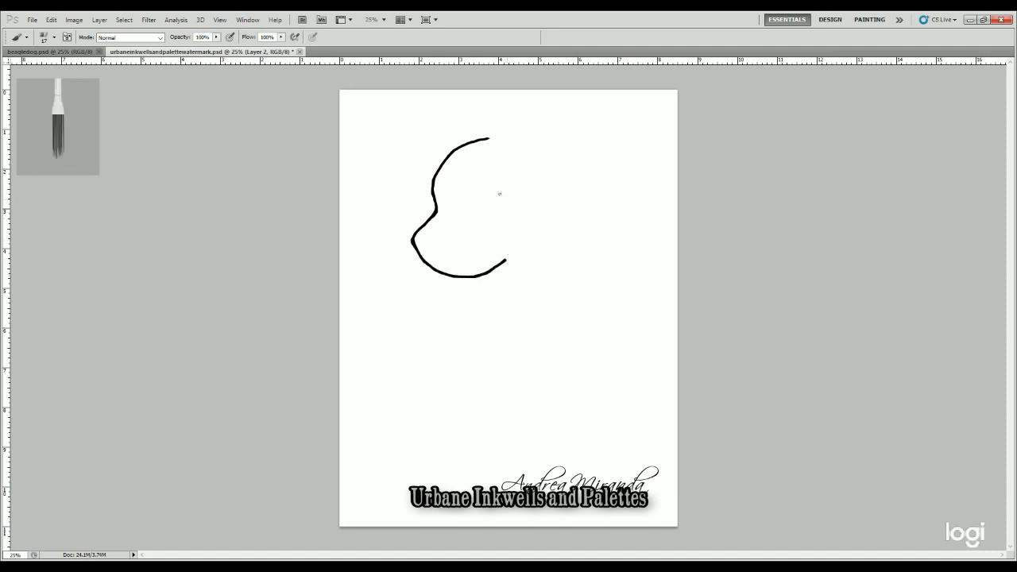
mouse_move(491, 184)
left_mouse_down()
mouse_move(508, 300)
mouse_move(540, 318)
mouse_move(558, 313)
mouse_move(590, 242)
mouse_move(586, 210)
mouse_move(526, 151)
left_mouse_up()
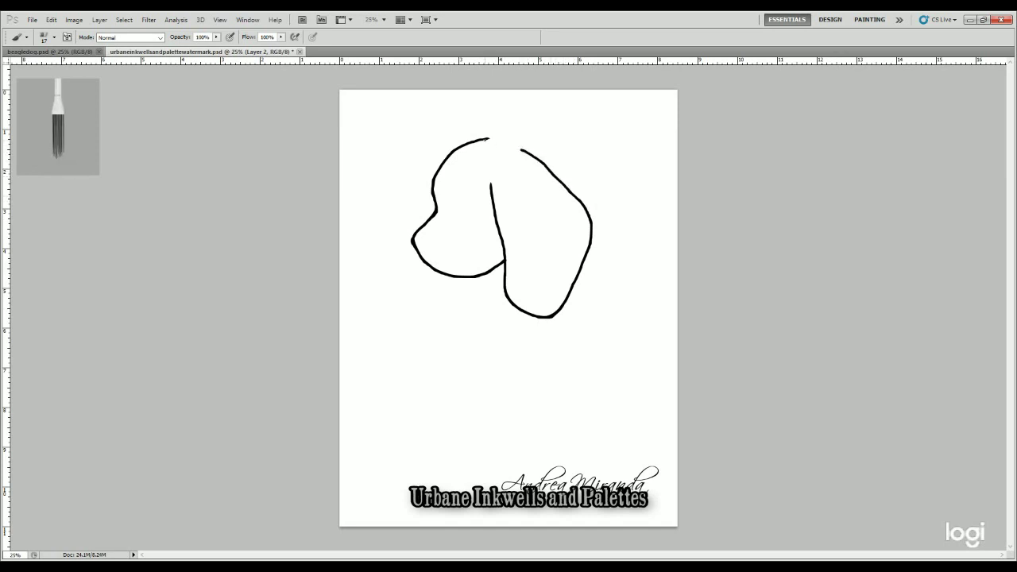
mouse_move(486, 138)
left_mouse_down()
mouse_move(505, 138)
mouse_move(610, 203)
mouse_move(593, 230)
left_mouse_up()
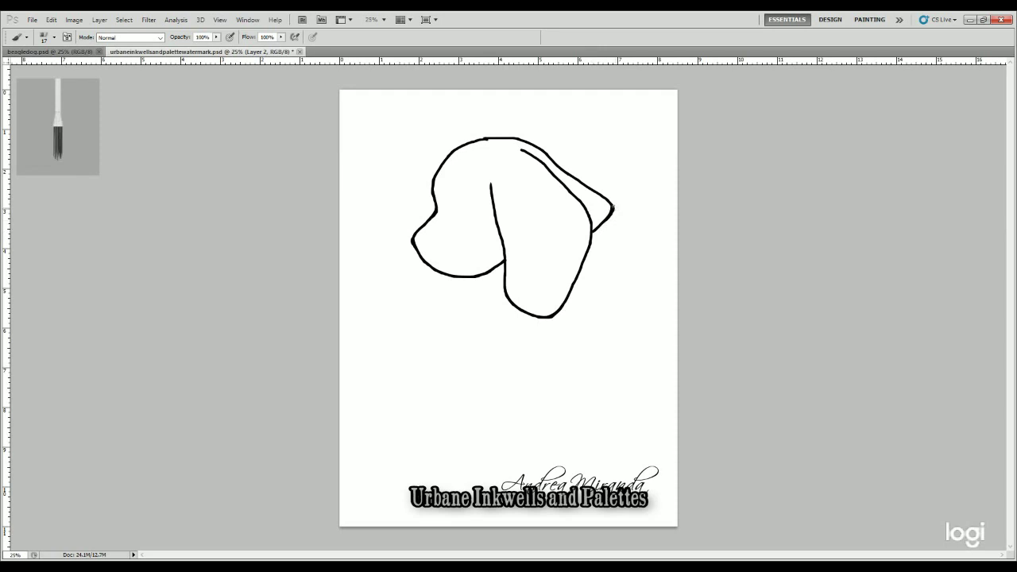
left_click_drag(613, 207, 584, 259)
- Scale the head drawing down, shift it up and left, commit the transform, and resume the Brush
key("ctrl+t")
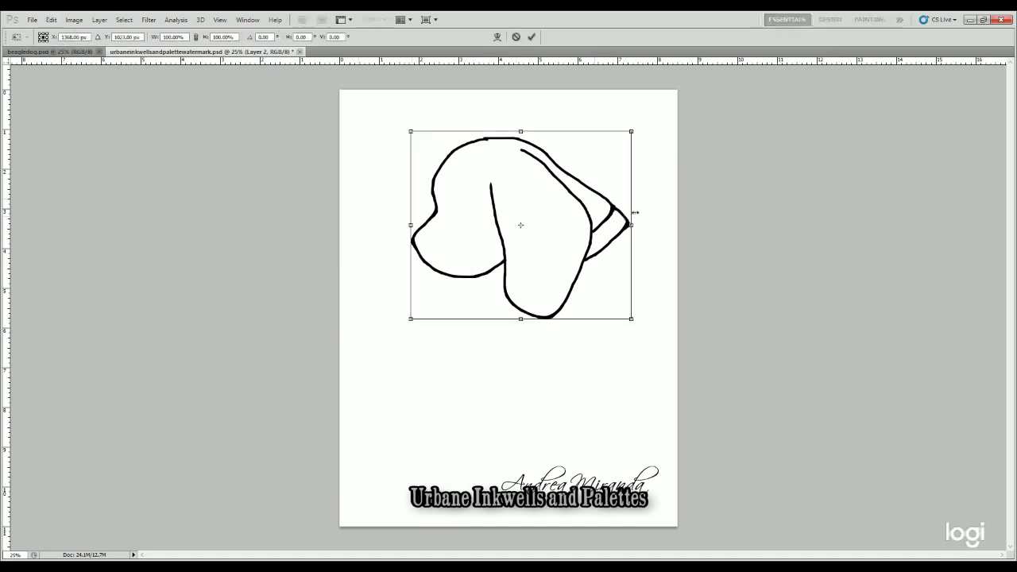
mouse_move(630, 129)
left_mouse_down()
mouse_move(559, 146)
mouse_move(553, 177)
left_mouse_up()
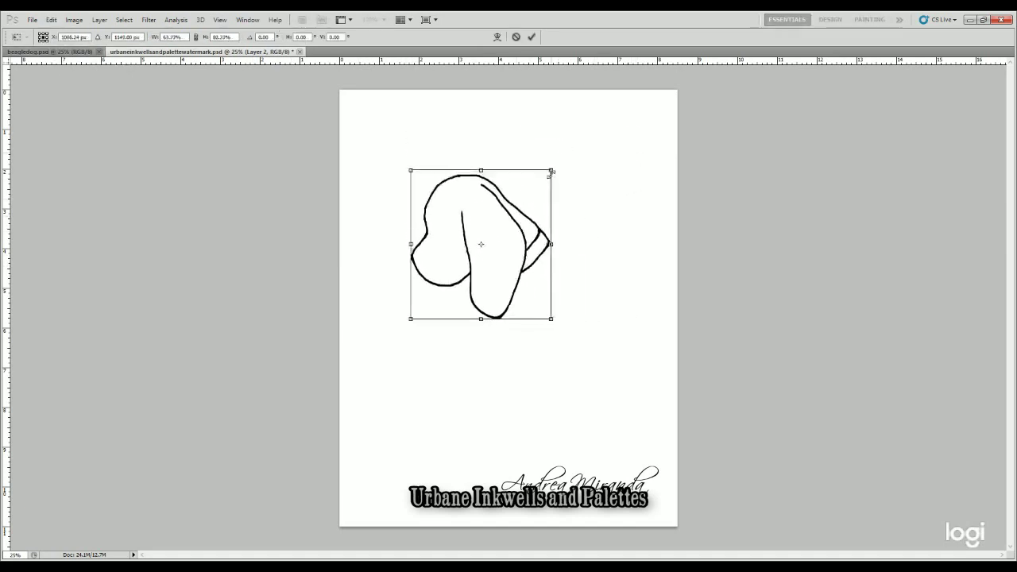
left_click_drag(501, 239, 477, 204)
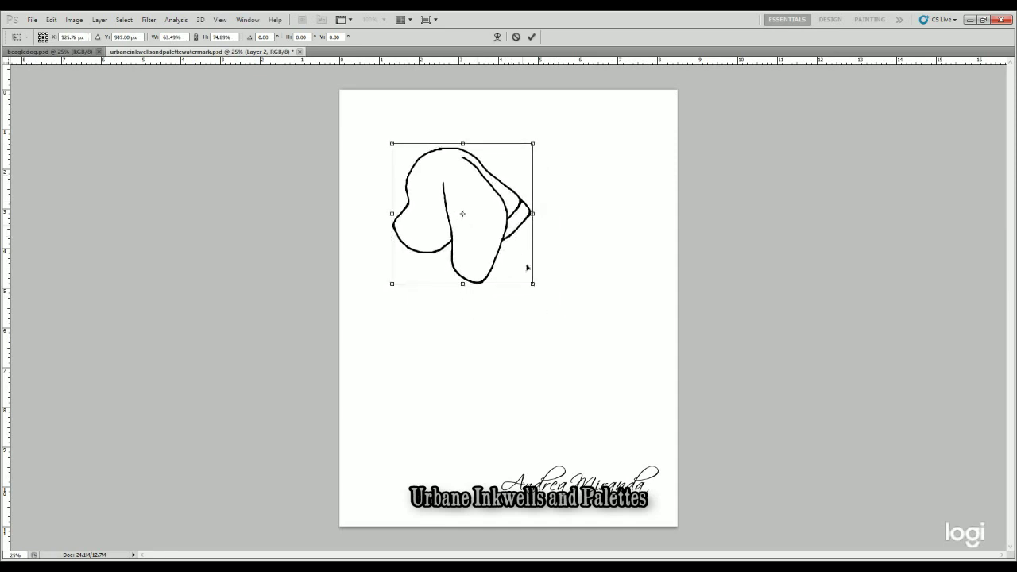
left_click_drag(533, 286, 541, 287)
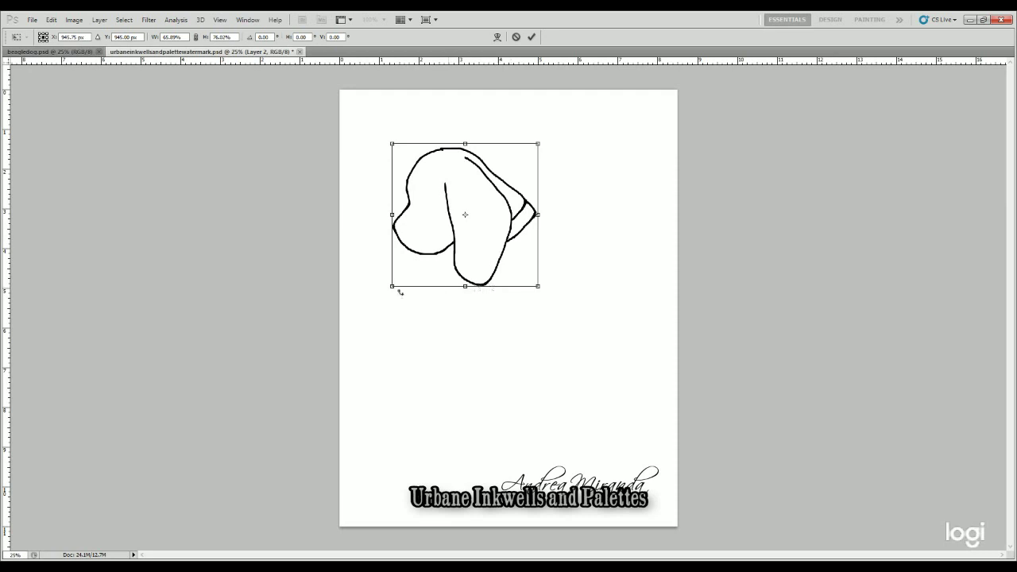
left_click_drag(392, 286, 402, 278)
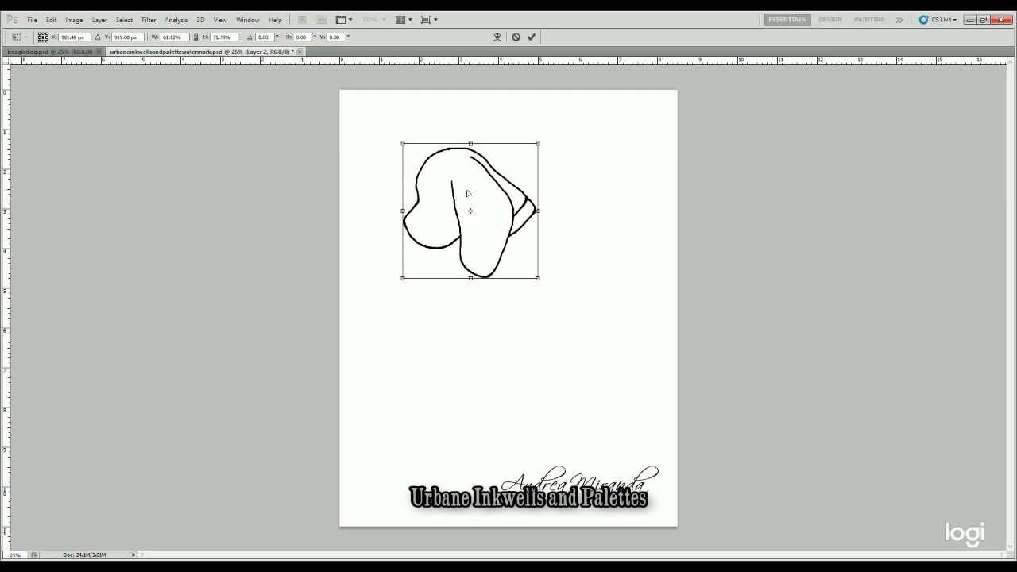
left_click_drag(467, 193, 449, 186)
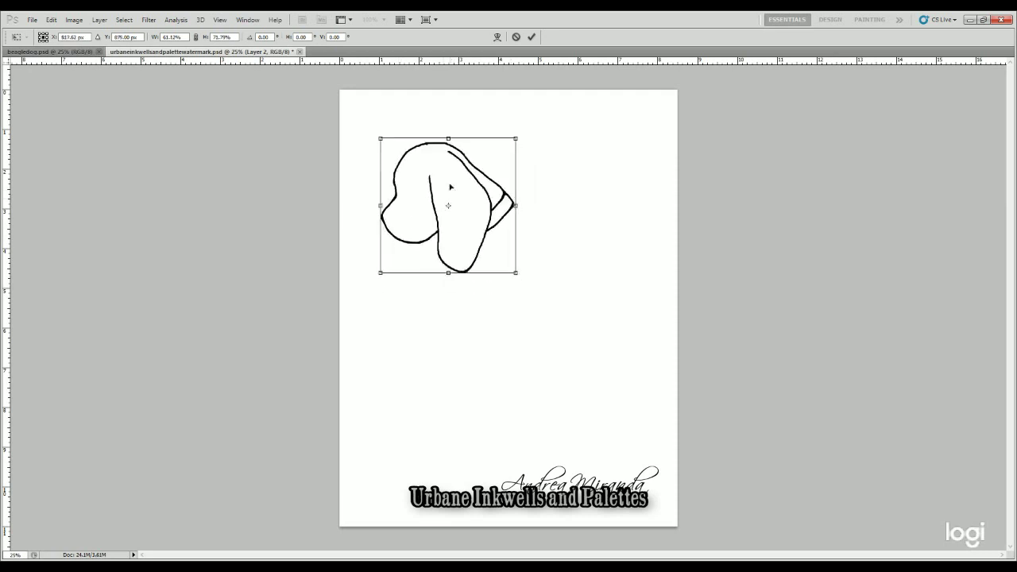
key("Return")
key("b")
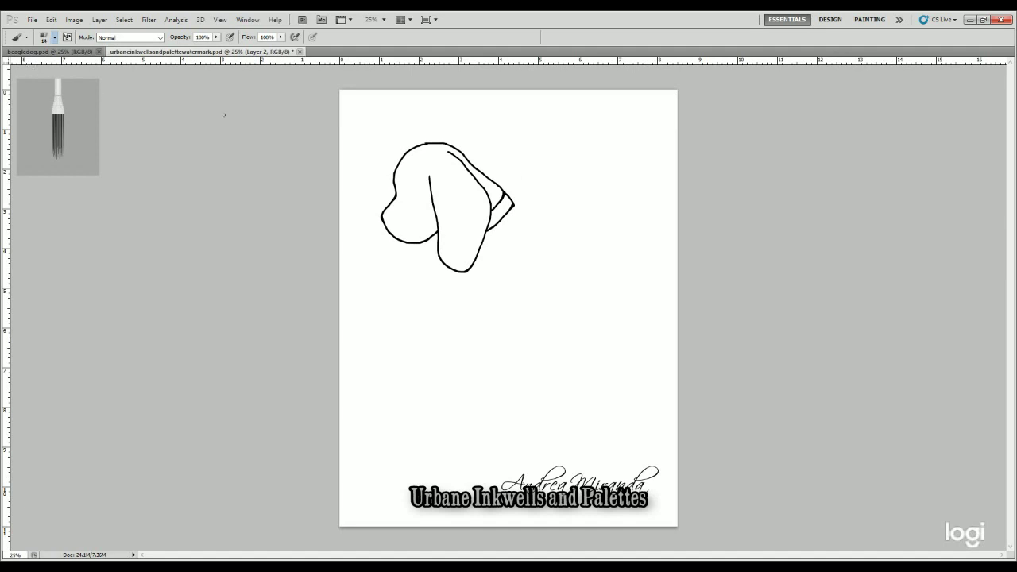
- Reduce the brush size two steps and paint a short collar stroke at the neck
key("bracketleft")
left_click_drag(512, 204, 527, 216)
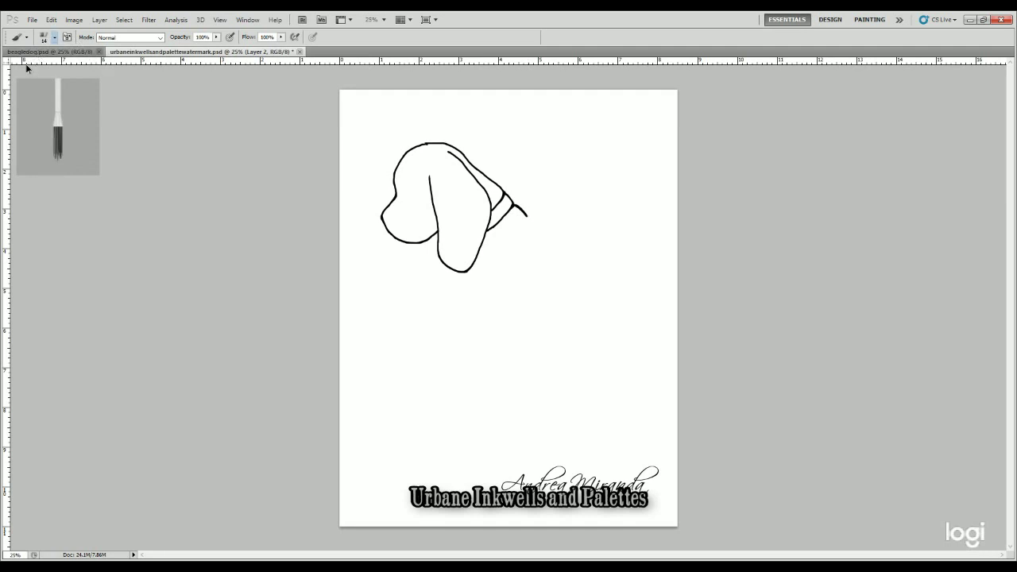
key("bracketleft")
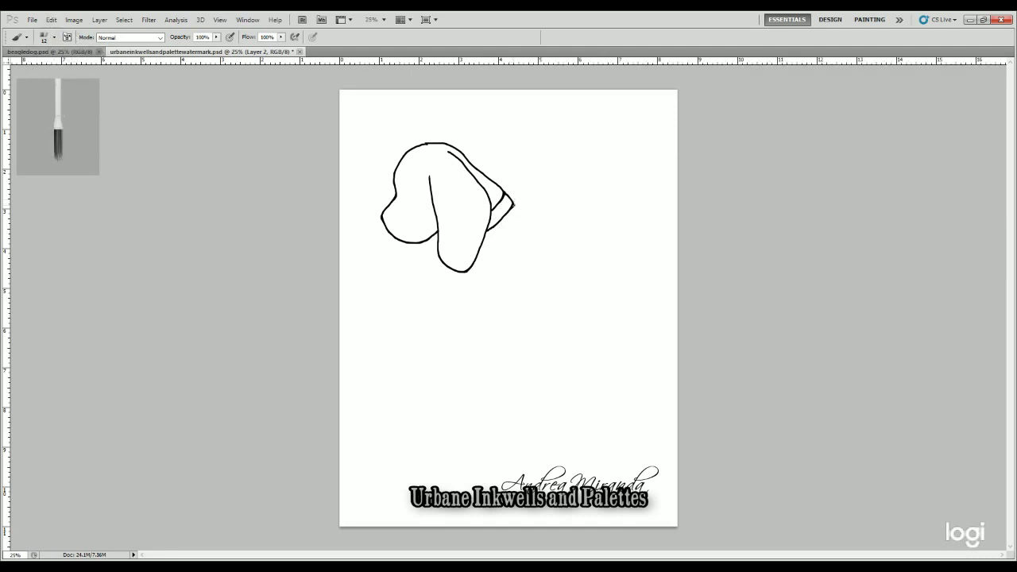
left_click_drag(514, 204, 531, 220)
- Draw the chest line, a front-leg edge, and the back line down to the hind leg
mouse_move(444, 267)
left_mouse_down()
mouse_move(457, 378)
mouse_move(433, 433)
mouse_move(457, 442)
mouse_move(472, 433)
mouse_move(493, 325)
mouse_move(507, 350)
mouse_move(493, 468)
mouse_move(516, 463)
mouse_move(523, 434)
left_mouse_up()
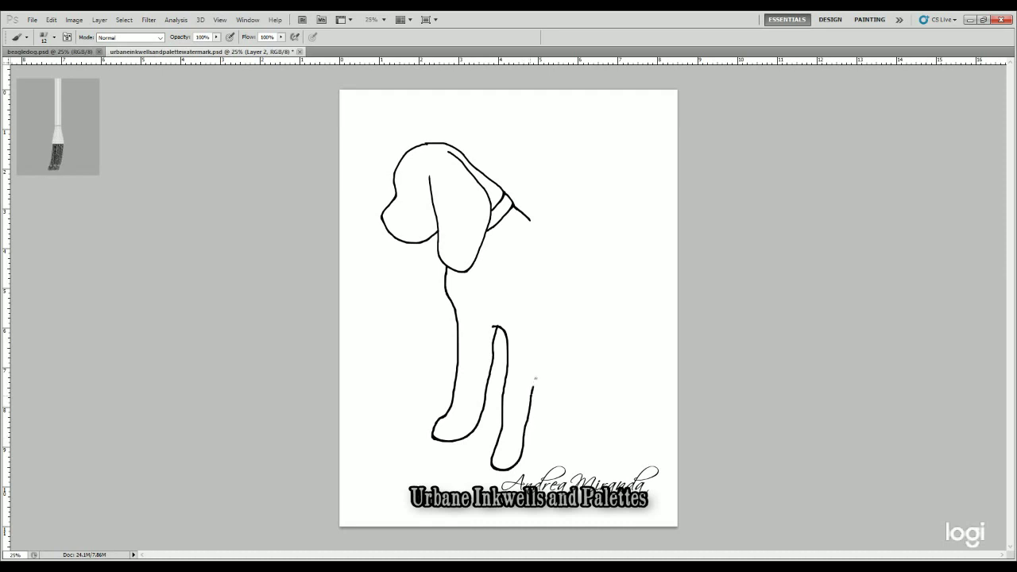
left_click_drag(540, 358, 545, 310)
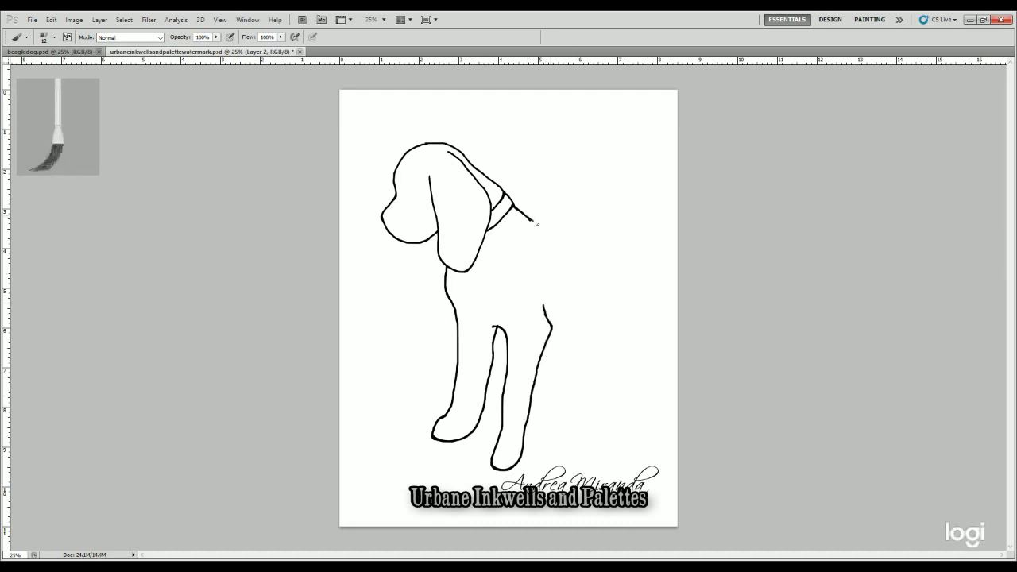
mouse_move(530, 220)
left_mouse_down()
mouse_move(609, 301)
mouse_move(643, 373)
mouse_move(646, 411)
mouse_move(624, 365)
mouse_move(592, 342)
mouse_move(562, 341)
mouse_move(556, 432)
mouse_move(588, 453)
mouse_move(570, 448)
mouse_move(562, 462)
mouse_move(569, 474)
mouse_move(610, 477)
mouse_move(644, 440)
left_mouse_up()
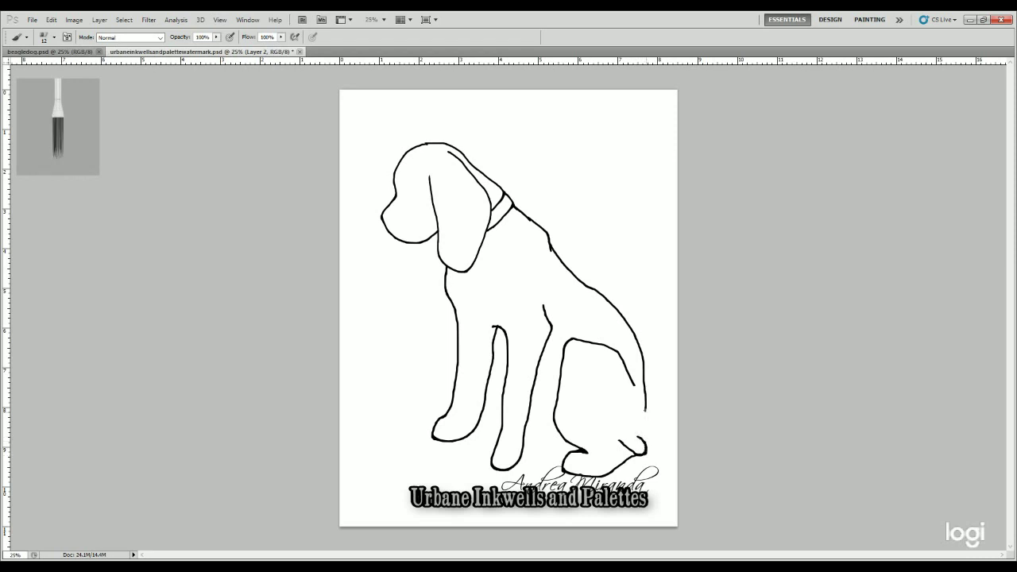
- Finish the hind leg to the paw, add inner front-leg and paw strokes, and redraw the back
left_click_drag(645, 408, 642, 435)
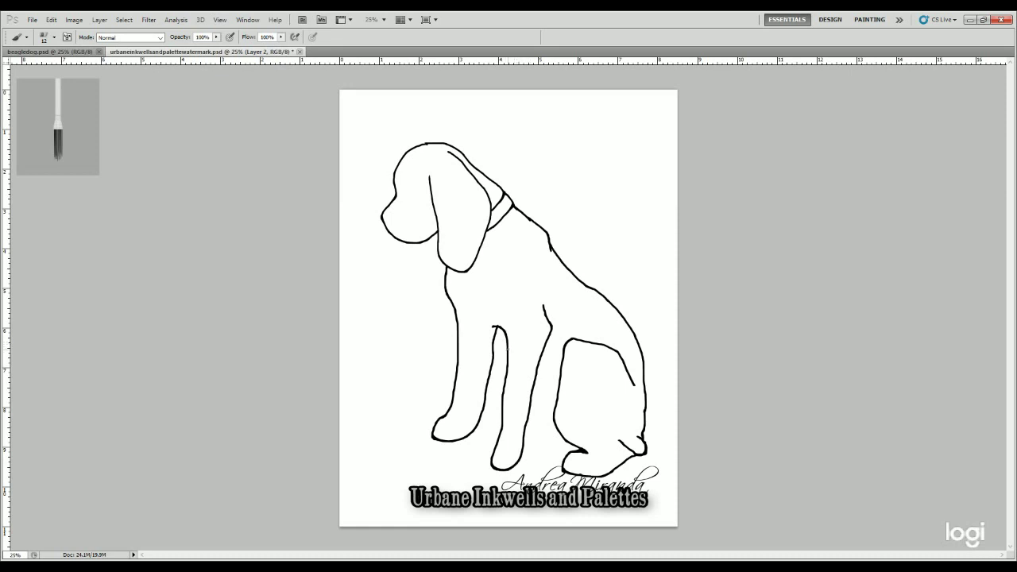
left_click_drag(507, 348, 500, 393)
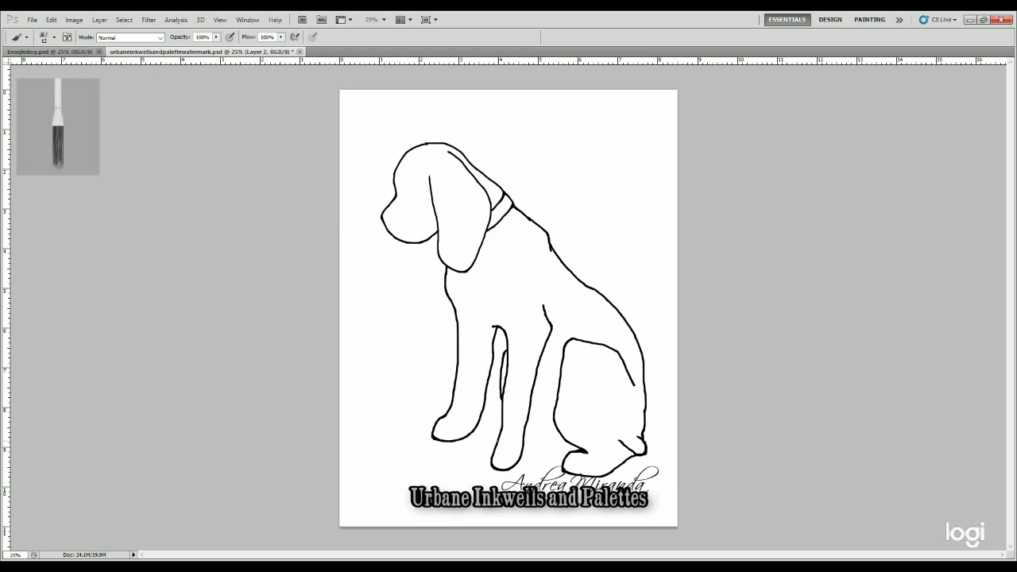
left_click_drag(486, 451, 490, 460)
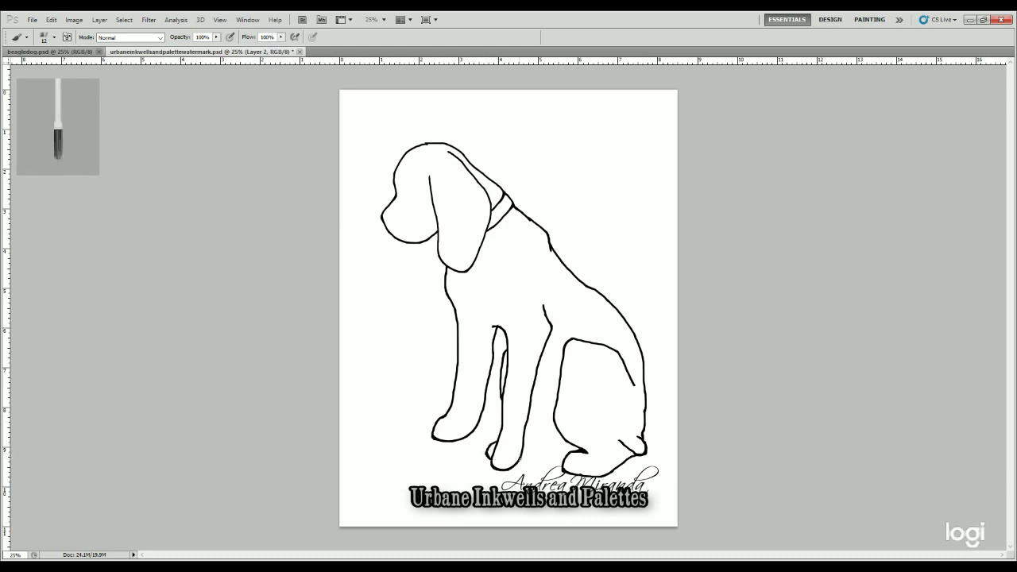
left_click_drag(519, 459, 556, 456)
left_click_drag(493, 359, 505, 374)
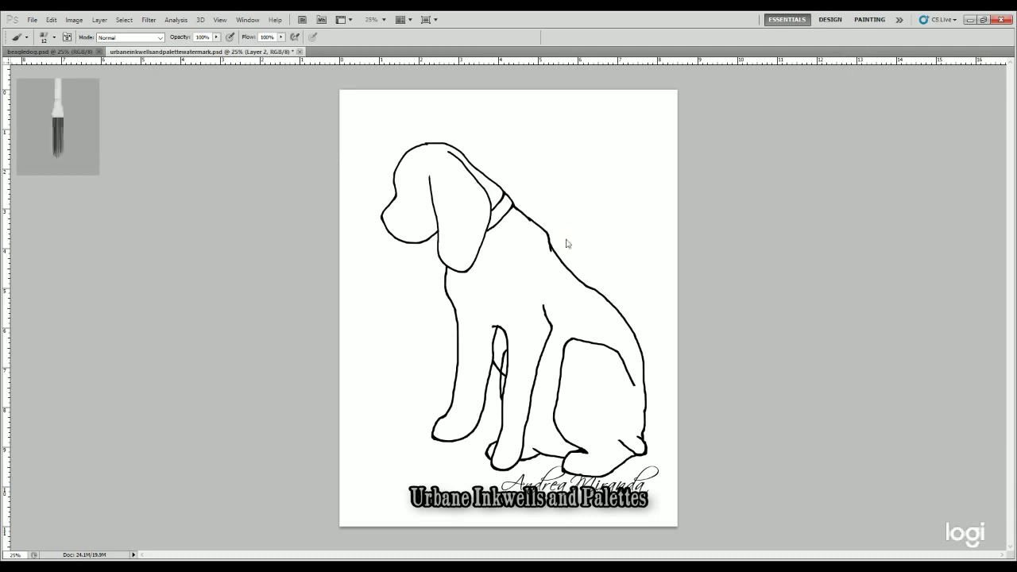
left_click_drag(567, 269, 645, 397)
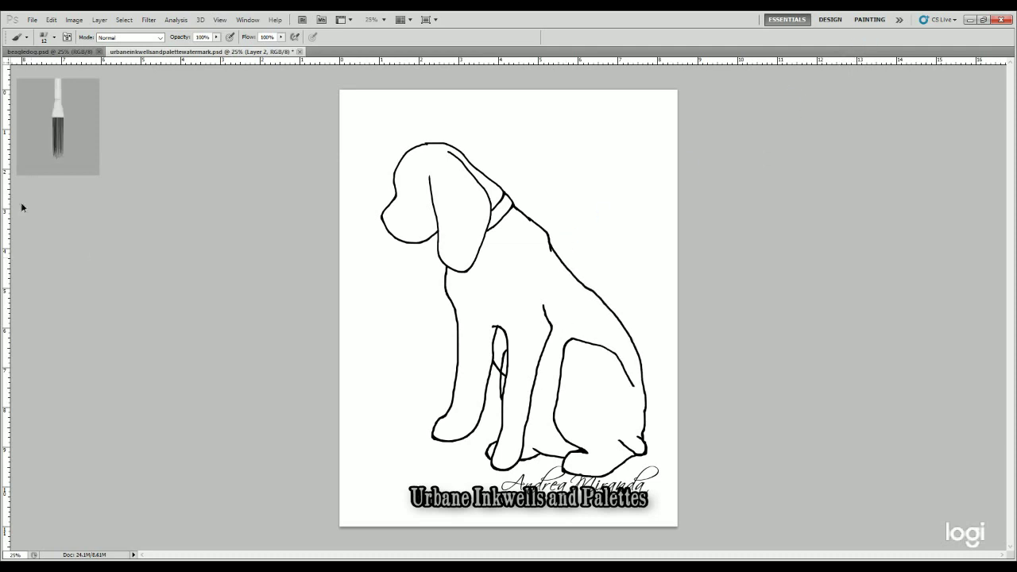
- Erase the stray top of the inner front-leg line and repaint short clean leg strokes
key("e")
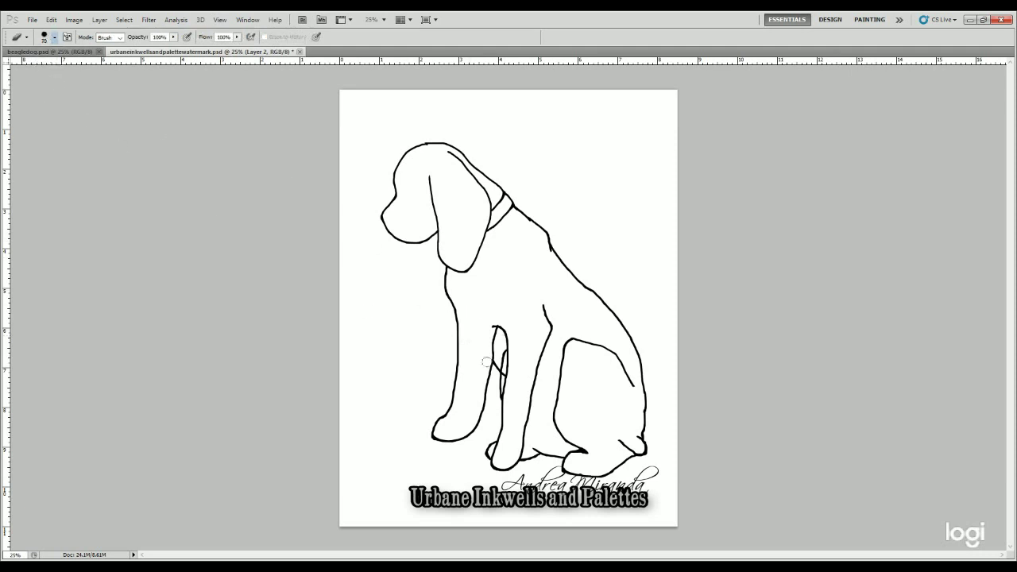
left_click_drag(496, 321, 494, 347)
key("b")
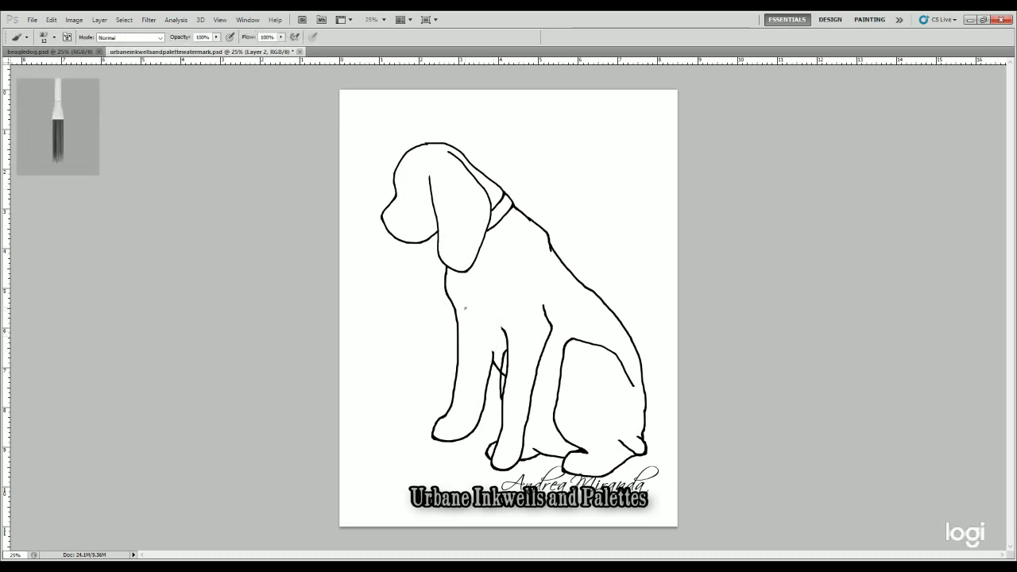
left_click_drag(465, 306, 501, 351)
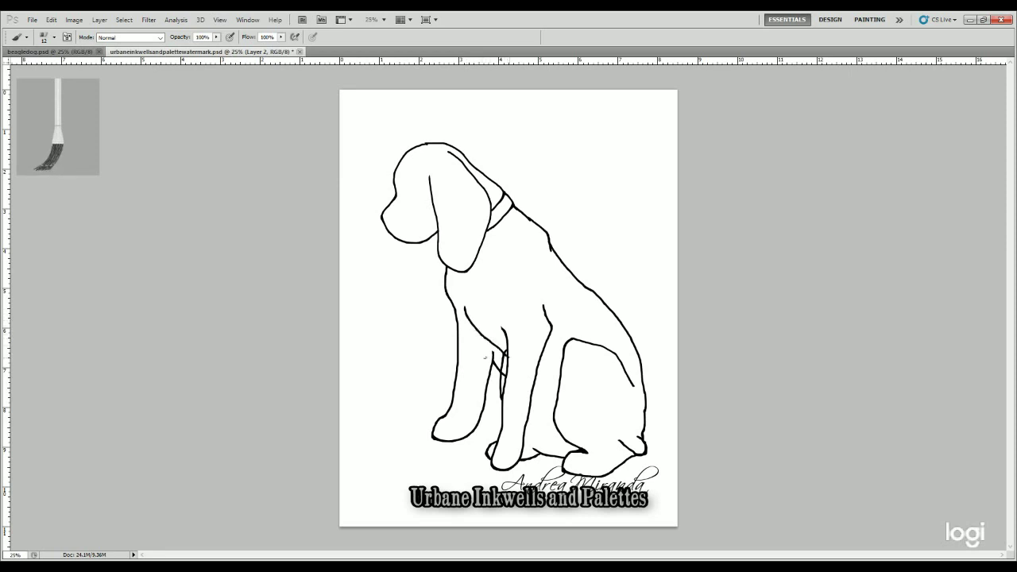
key("e")
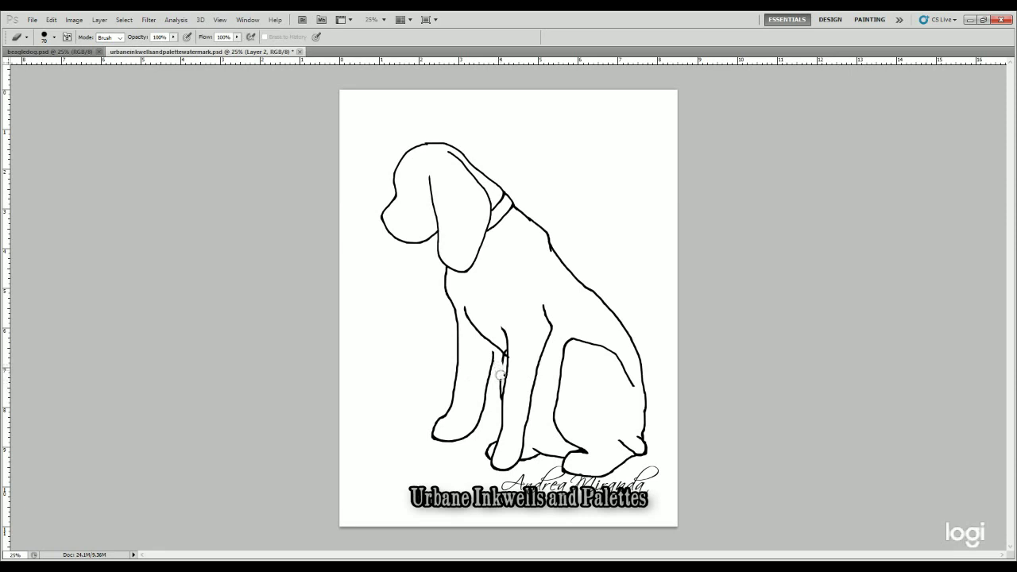
key("b")
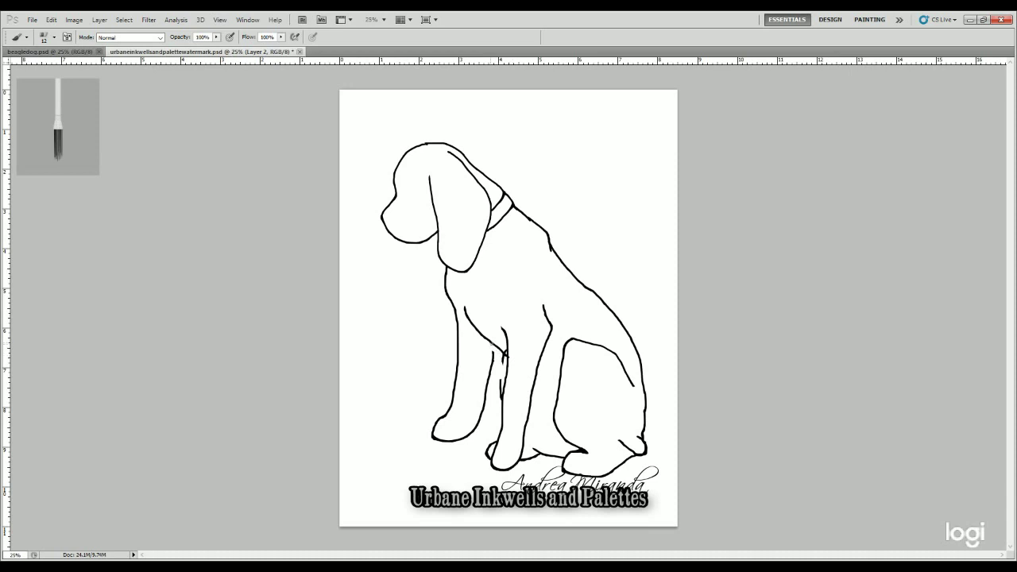
left_click_drag(493, 343, 493, 355)
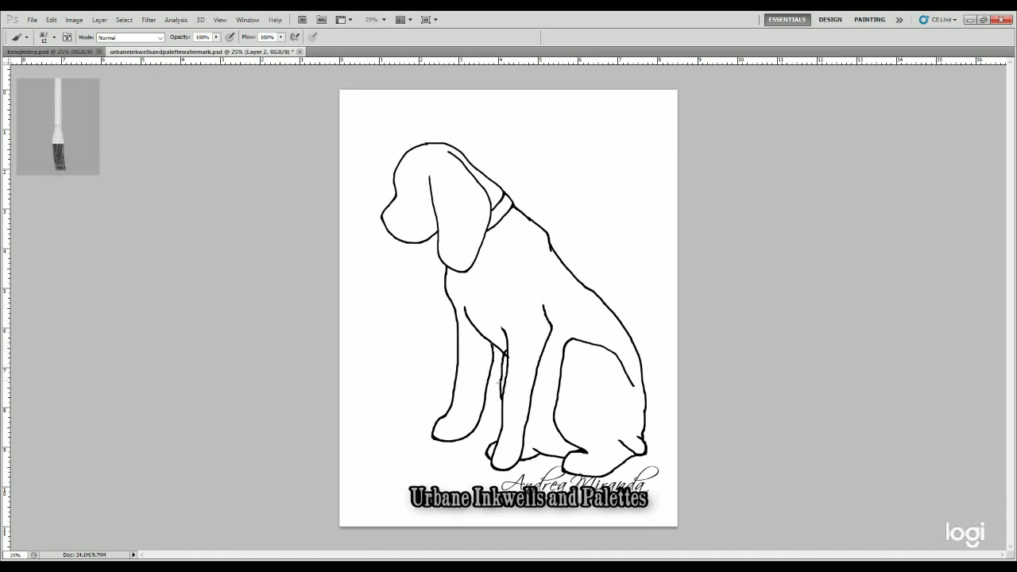
key("e")
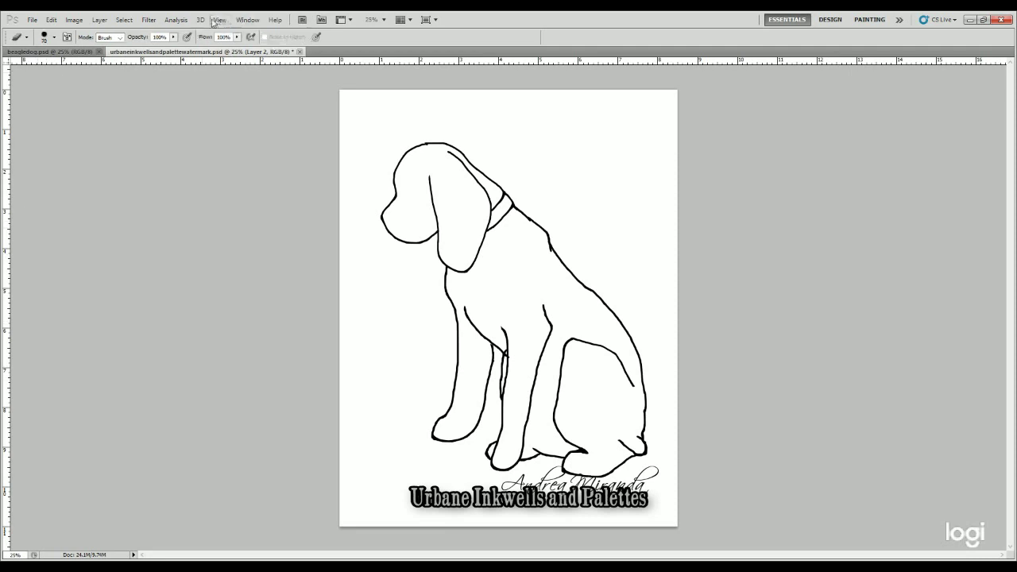
- Zoom in on the dog drawing from the view options
left_click(219, 20)
left_click(227, 103)
left_click(221, 19)
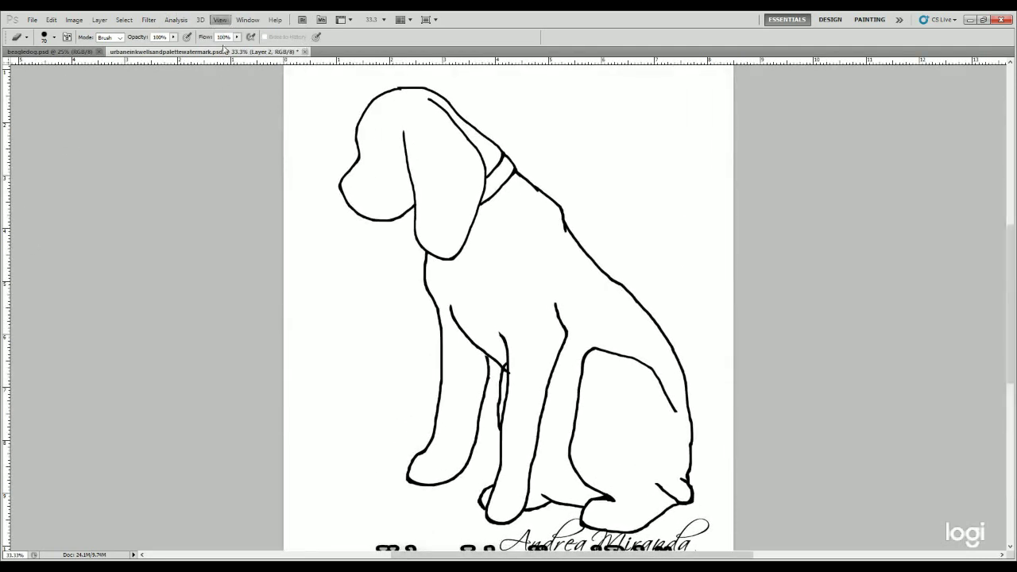
left_click(238, 97)
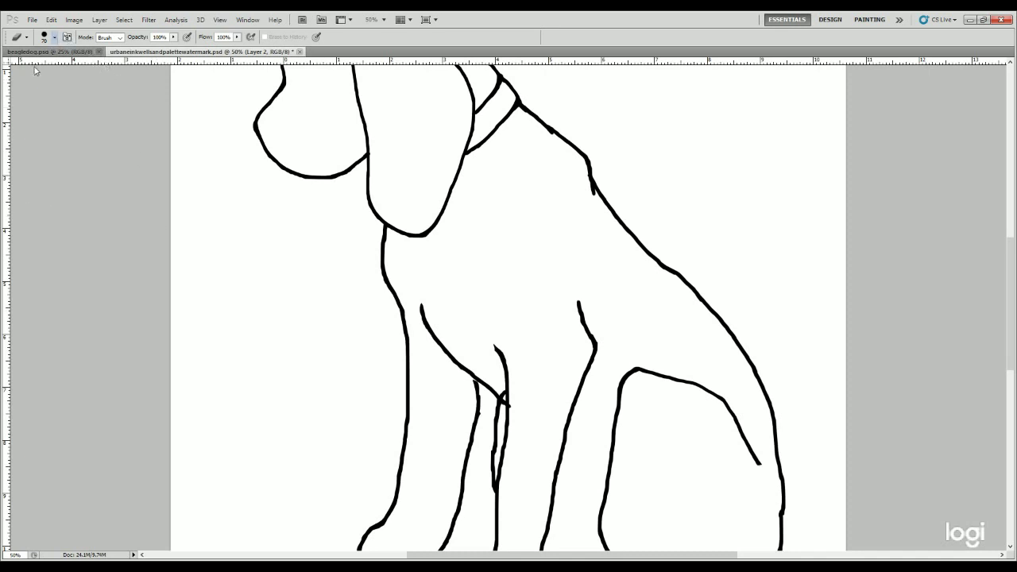
- Reduce the brush to size 21, choose a bristle tip, and fit the whole page on screen
key("bracketleft")
key("bracketleft")
key("bracketleft")
key(".")
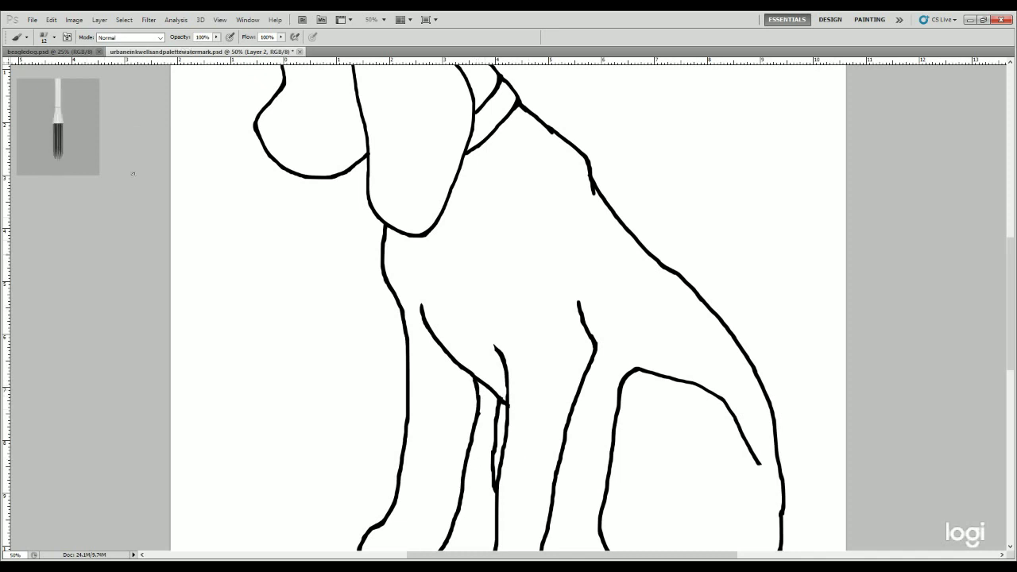
key("h")
key("ctrl+0")
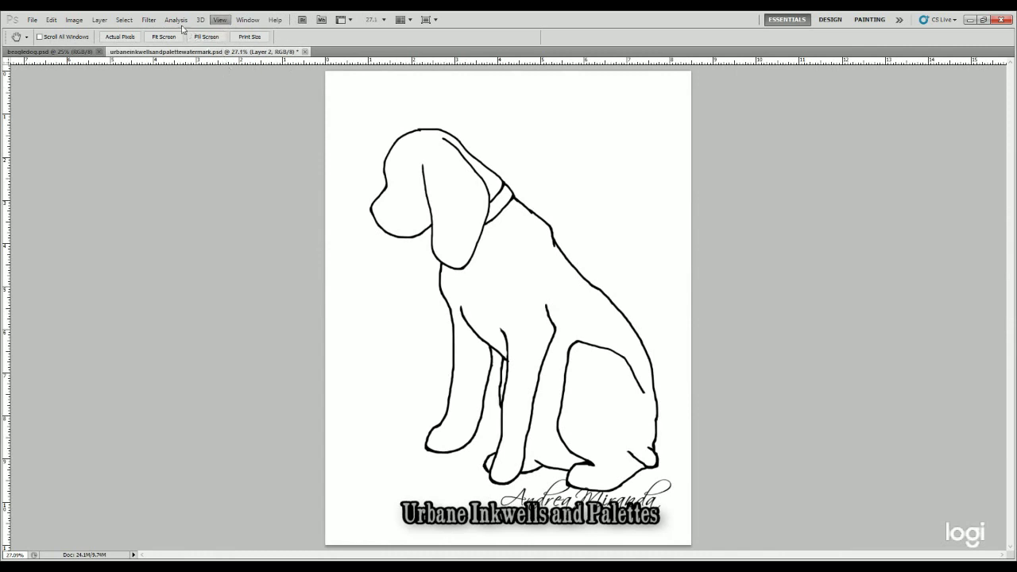
- Paint a short stroke on the leg and erase part of the line between the feet
key("Left")
key("Left")
key("Left")
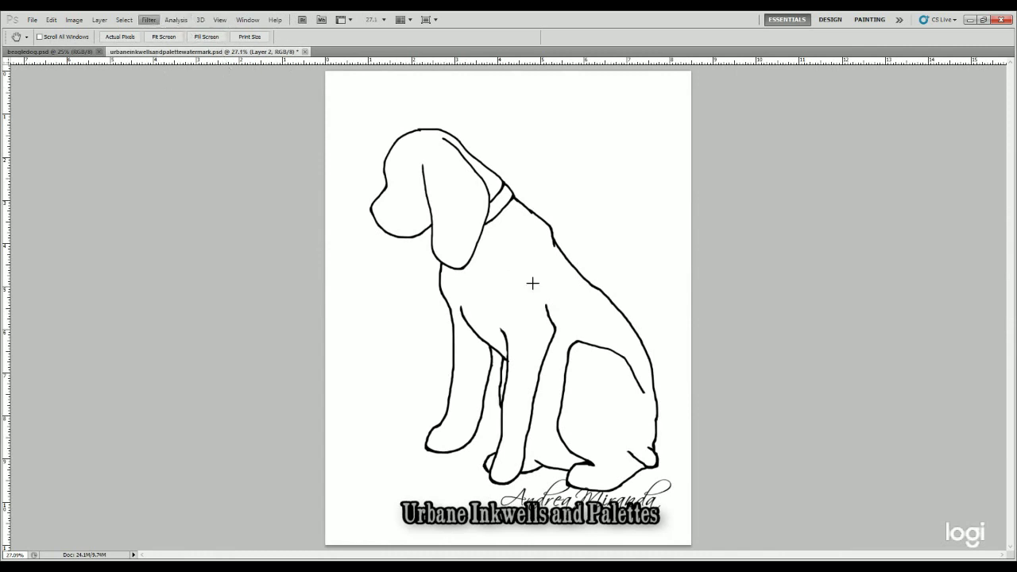
key("Escape")
key("b")
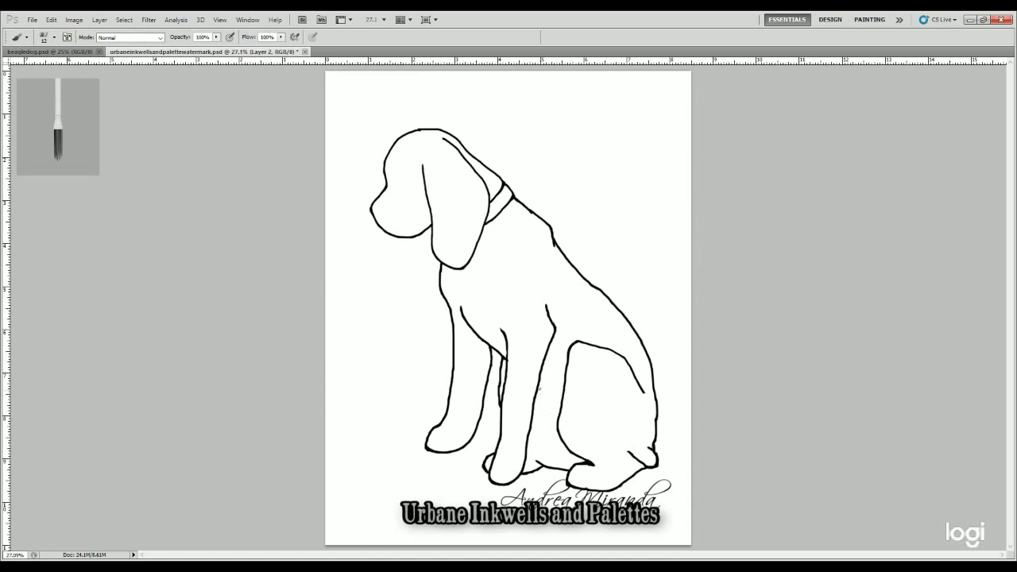
left_click_drag(539, 386, 545, 397)
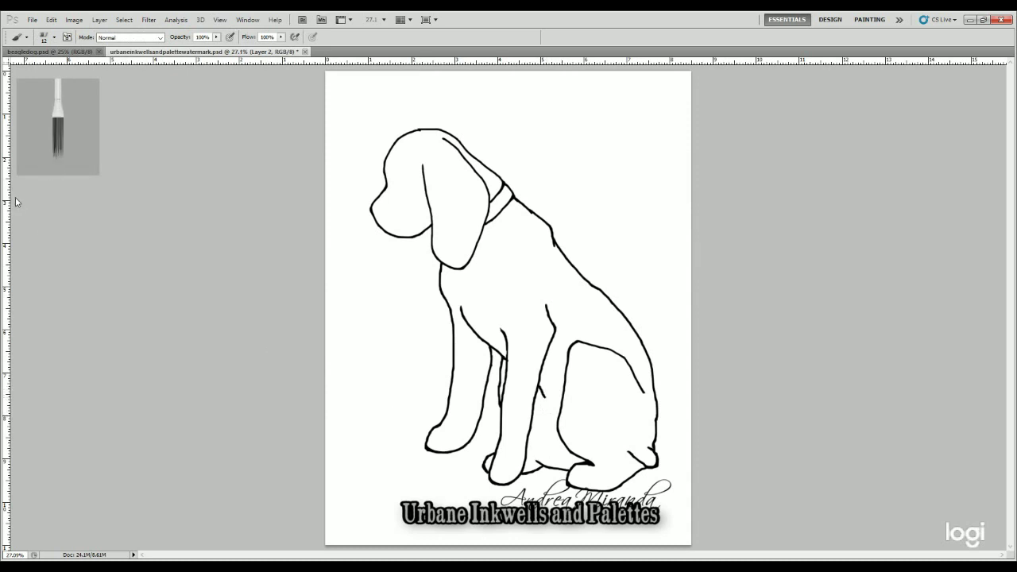
key("e")
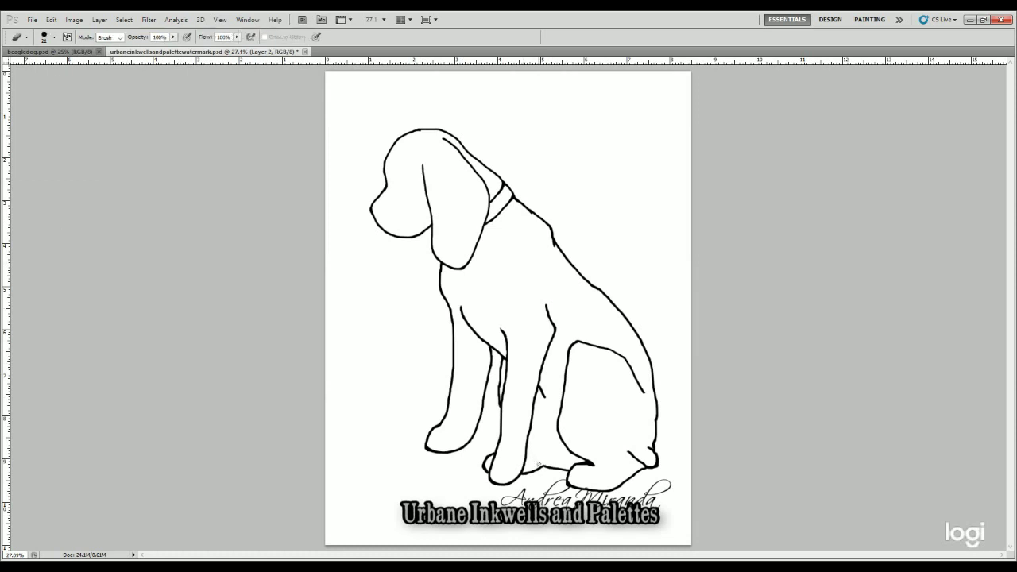
mouse_move(538, 464)
left_mouse_down()
mouse_move(563, 469)
mouse_move(544, 464)
left_mouse_up()
- Redraw the line between the feet and add fur detail strokes on the body and chest
key("b")
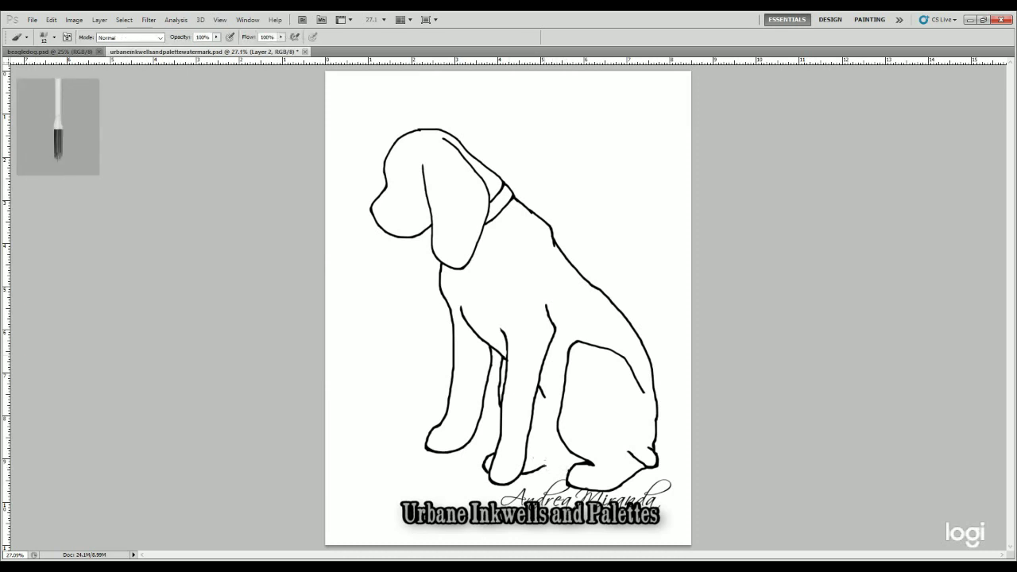
mouse_move(543, 468)
left_mouse_down()
mouse_move(554, 453)
mouse_move(578, 466)
left_mouse_up()
left_click_drag(600, 309, 599, 330)
left_click_drag(474, 272, 481, 300)
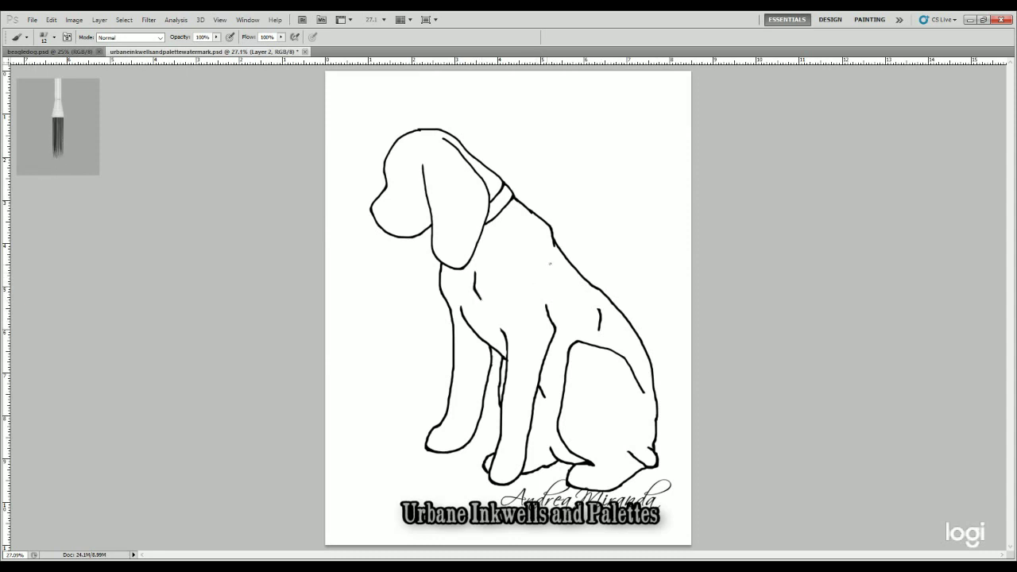
- Add shoulder and hind-leg fur lines, then a brown marking line down the chest
left_click_drag(549, 263, 546, 283)
mouse_move(593, 402)
left_mouse_down()
mouse_move(594, 436)
mouse_move(629, 450)
left_mouse_up()
left_click_drag(586, 353, 581, 359)
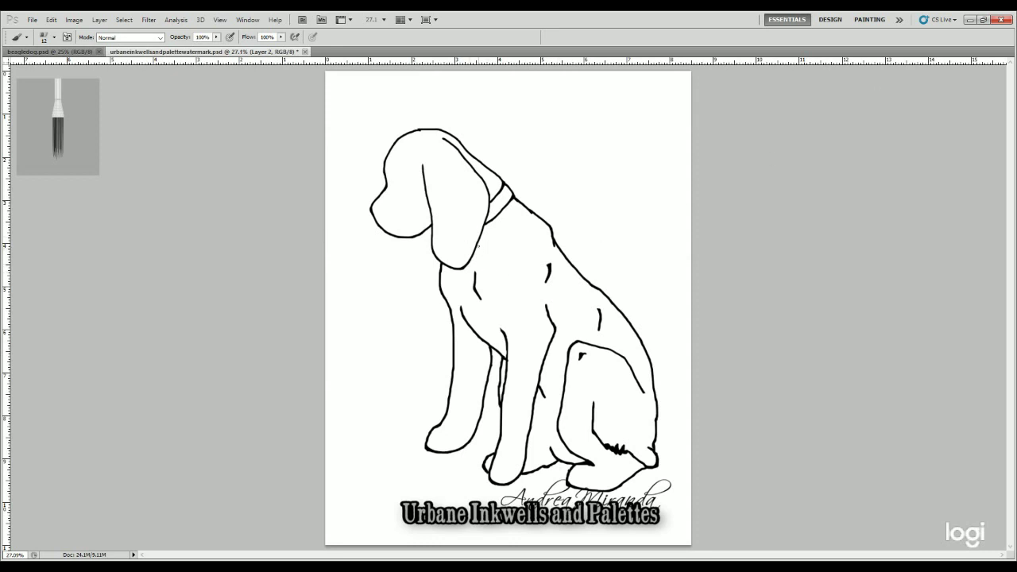
mouse_move(477, 242)
left_mouse_down()
mouse_move(516, 326)
mouse_move(511, 412)
mouse_move(524, 439)
left_mouse_up()
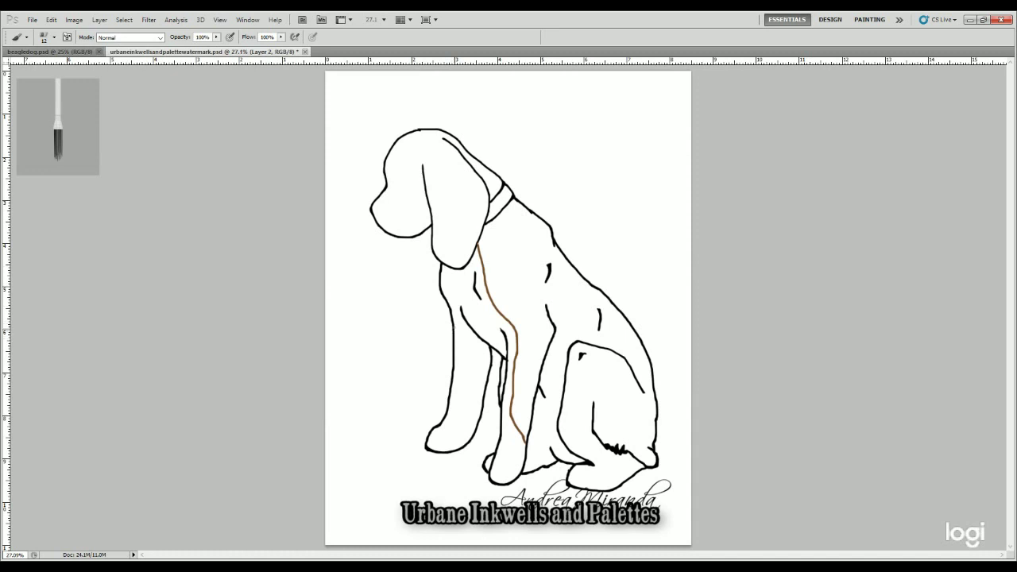
- Draw brown marking lines along the front leg and from the haunch down the hind leg to the paw
mouse_move(454, 327)
left_mouse_down()
mouse_move(461, 375)
mouse_move(449, 412)
left_mouse_up()
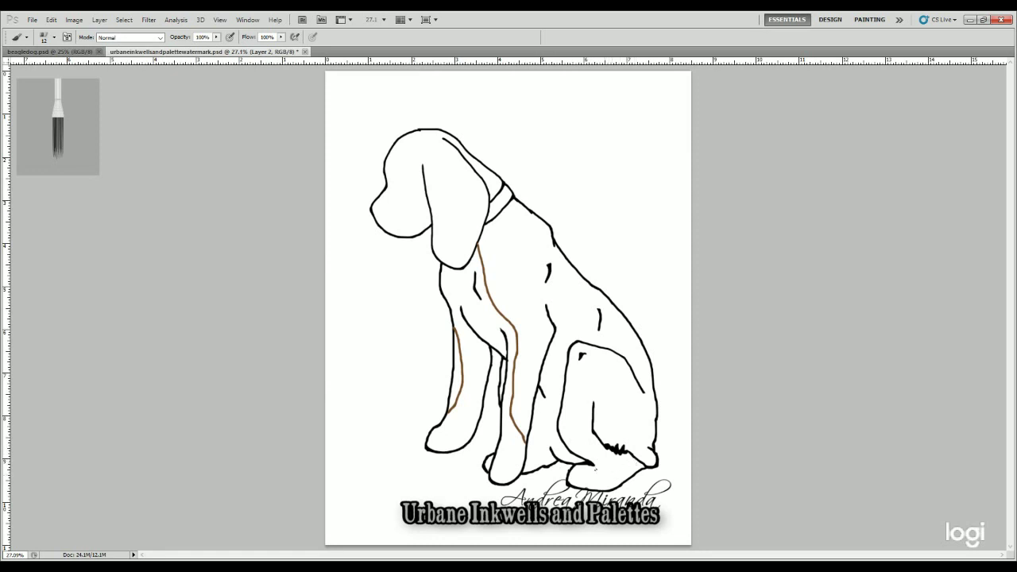
left_click_drag(592, 463, 591, 462)
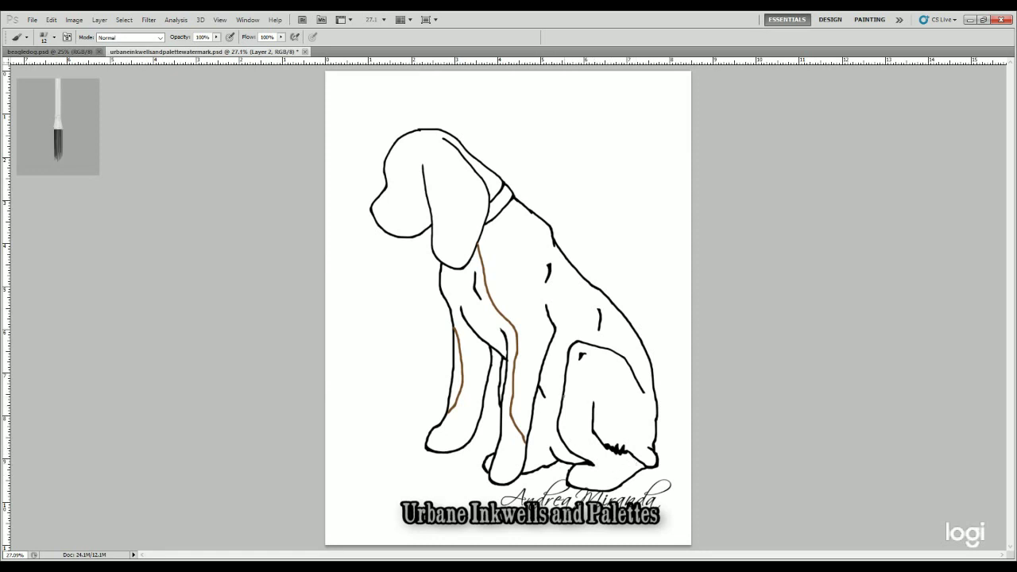
mouse_move(563, 396)
left_mouse_down()
mouse_move(570, 435)
mouse_move(625, 477)
left_mouse_up()
left_click_drag(544, 363, 562, 390)
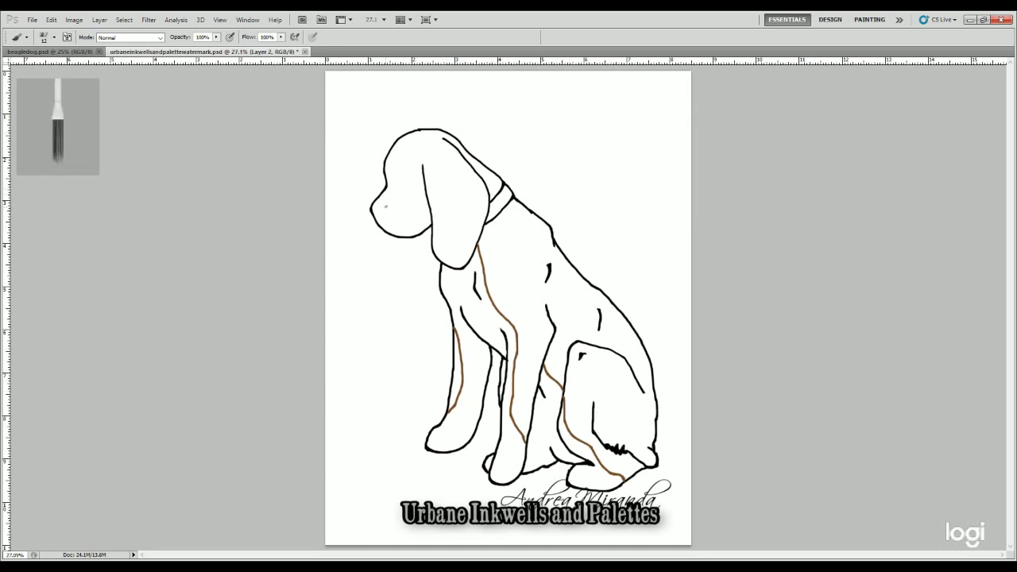
- Darken the eye and add black guide lines on the chest, leg, hip patch and ear
mouse_move(385, 207)
left_mouse_down()
mouse_move(399, 200)
mouse_move(431, 225)
left_mouse_up()
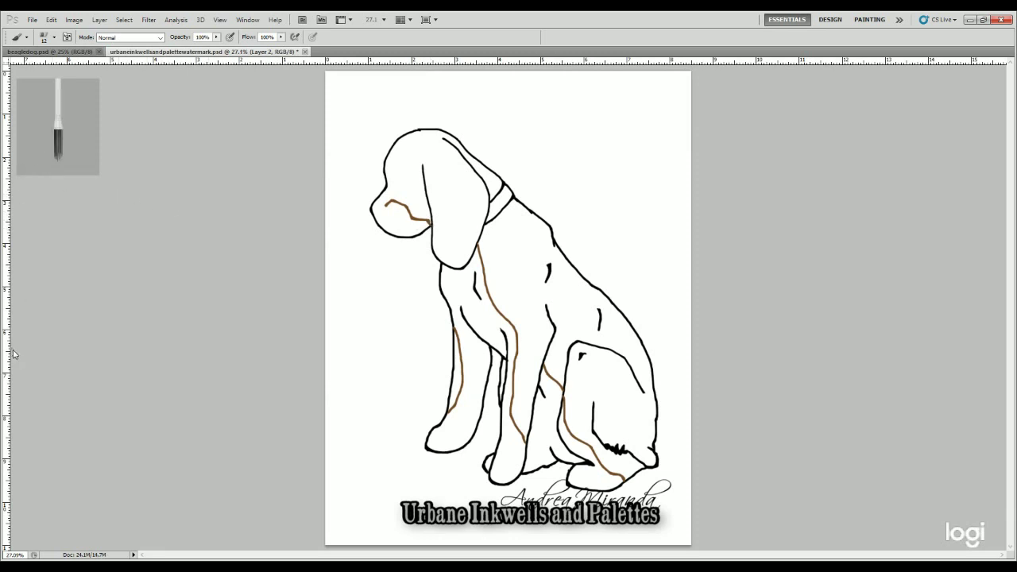
left_click_drag(381, 273, 381, 273)
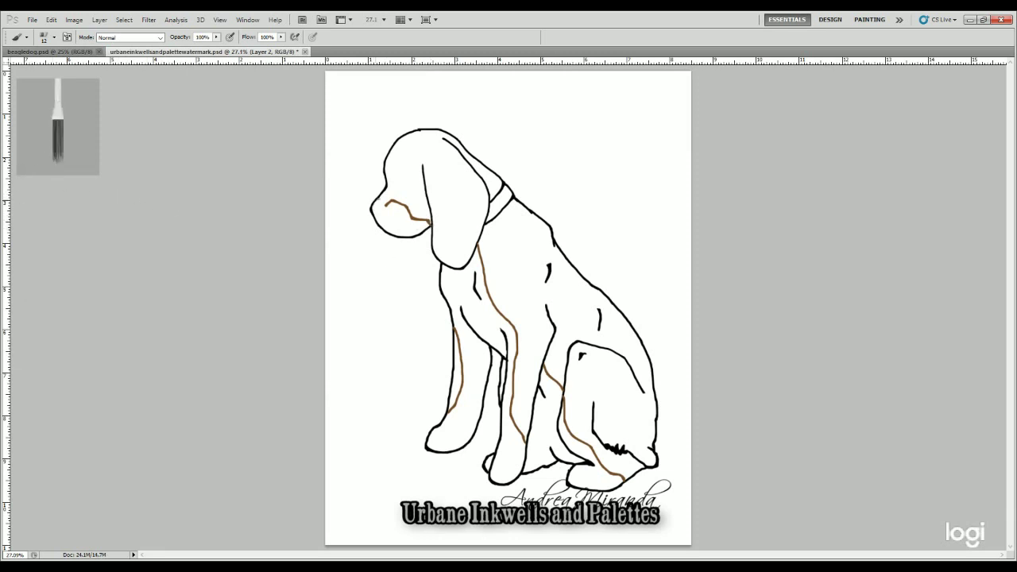
left_click_drag(386, 203, 379, 225)
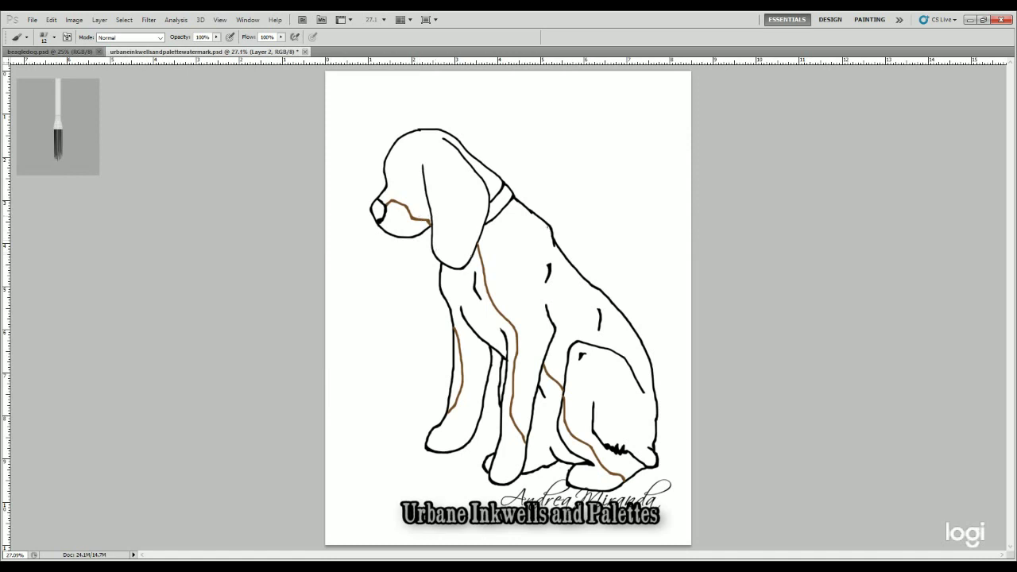
mouse_move(489, 225)
left_mouse_down()
mouse_move(530, 334)
mouse_move(546, 305)
left_mouse_up()
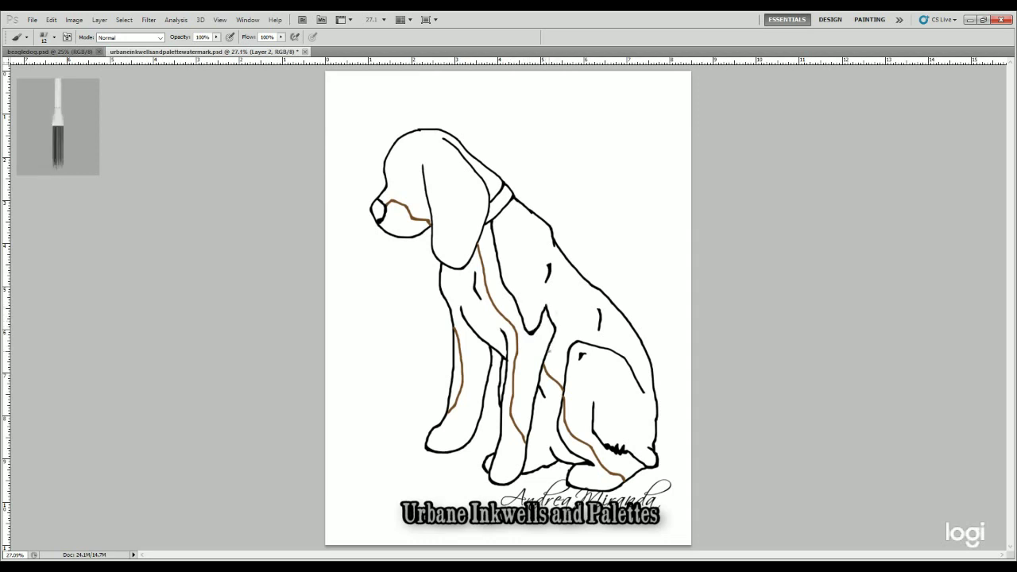
left_click_drag(548, 349, 566, 359)
mouse_move(643, 391)
left_mouse_down()
mouse_move(594, 370)
mouse_move(594, 402)
left_mouse_up()
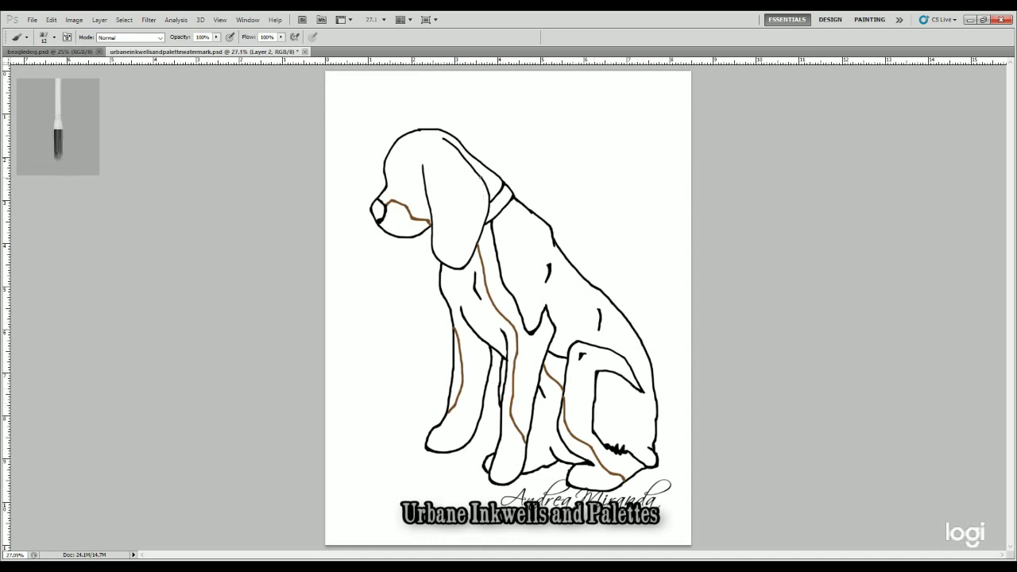
mouse_move(480, 165)
left_mouse_down()
mouse_move(481, 175)
mouse_move(479, 162)
left_mouse_up()
- Paint-bucket fill the beagle's head, ear, chest stripe, front leg and hind leg with brown
key("i")
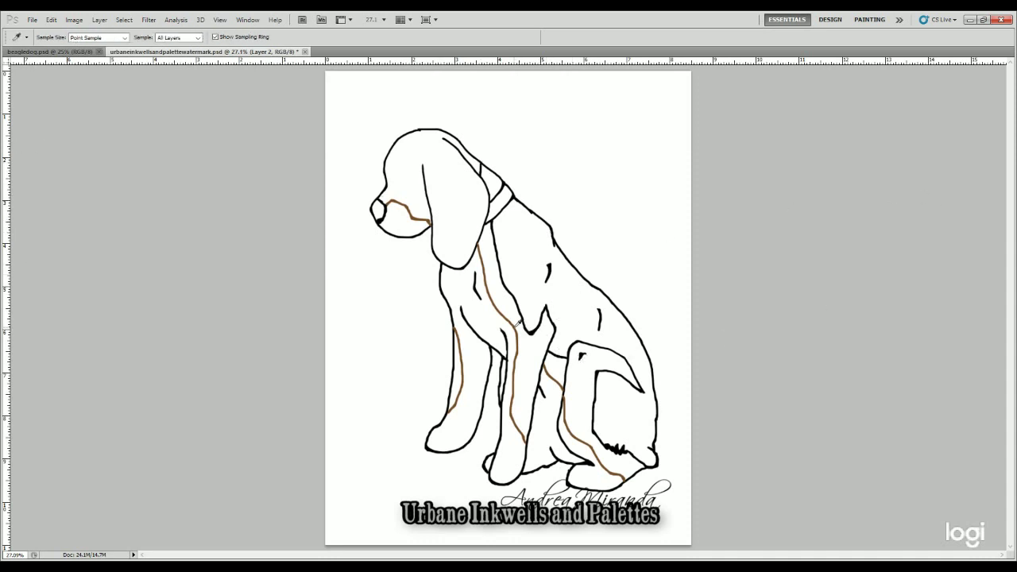
key("g")
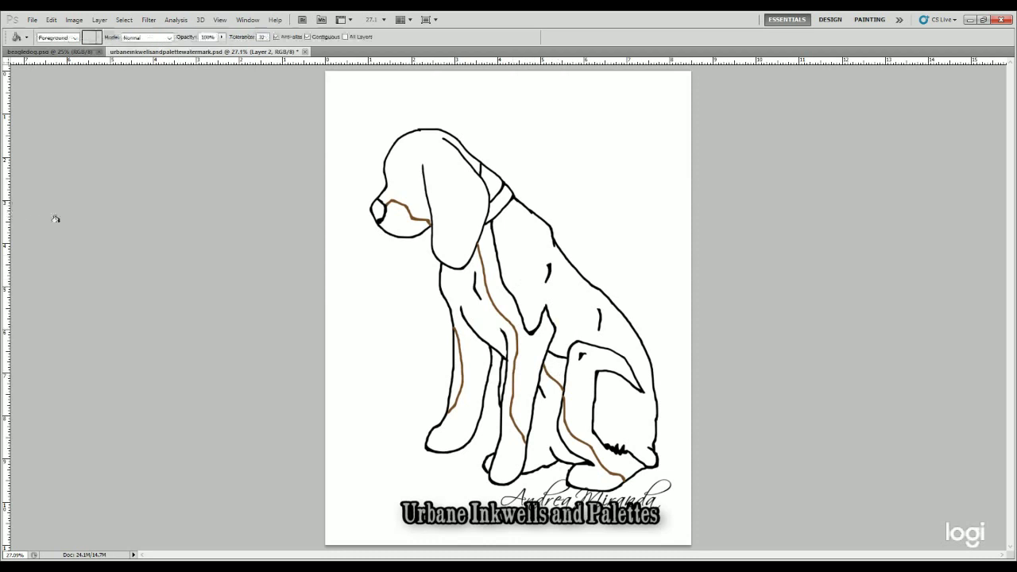
left_click(406, 192)
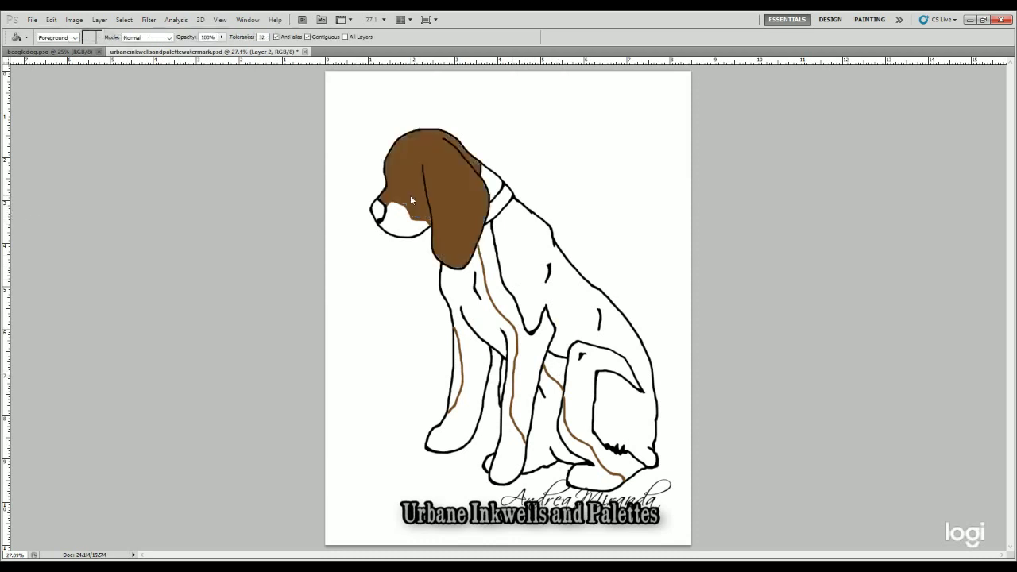
left_click(491, 281)
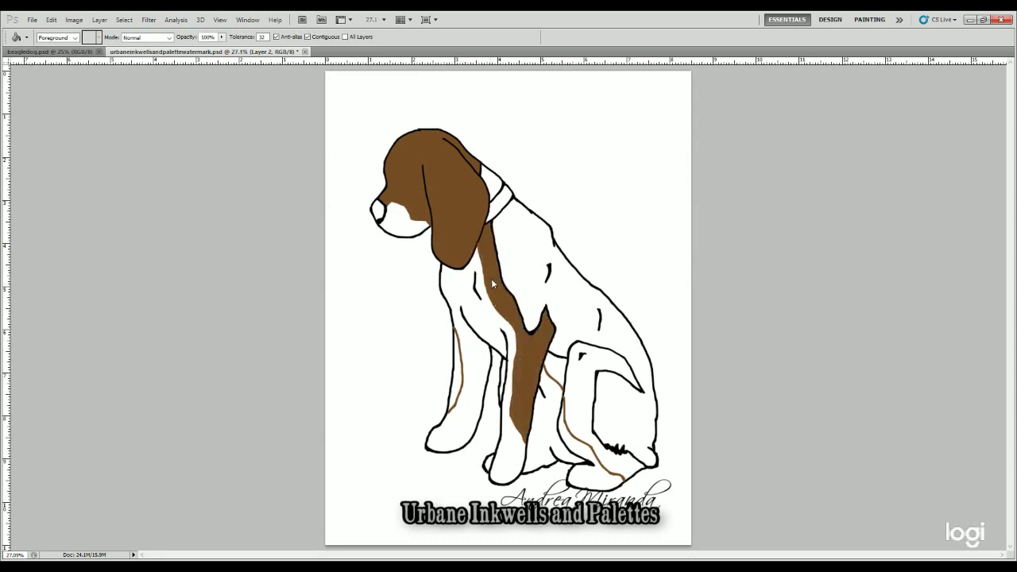
left_click(558, 373)
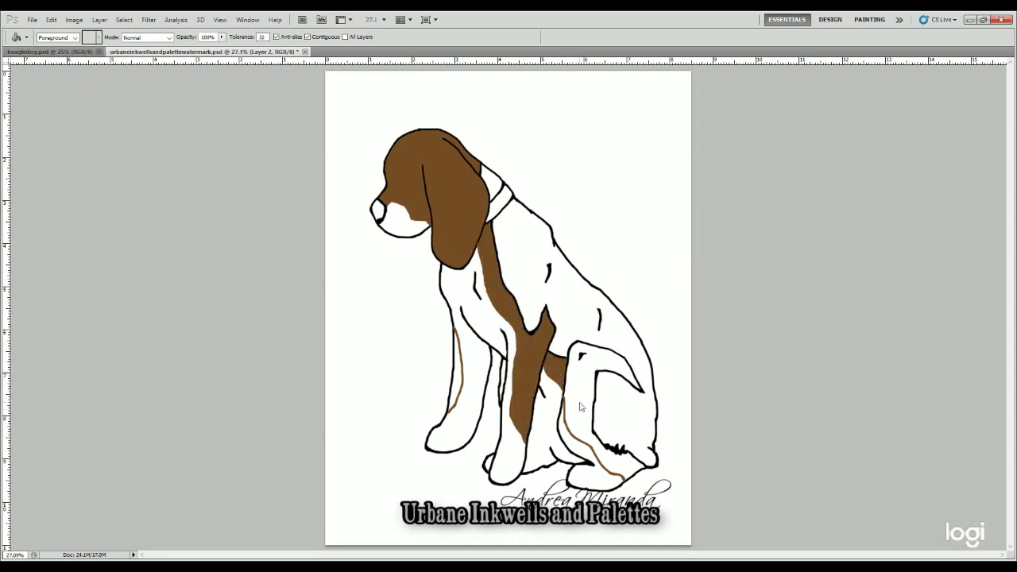
left_click(580, 406)
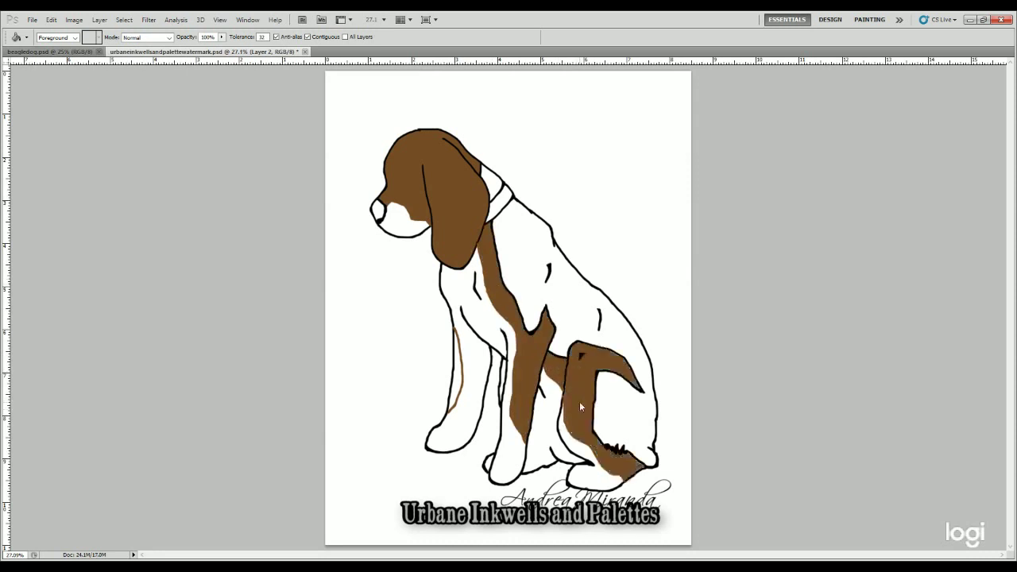
left_click(455, 378)
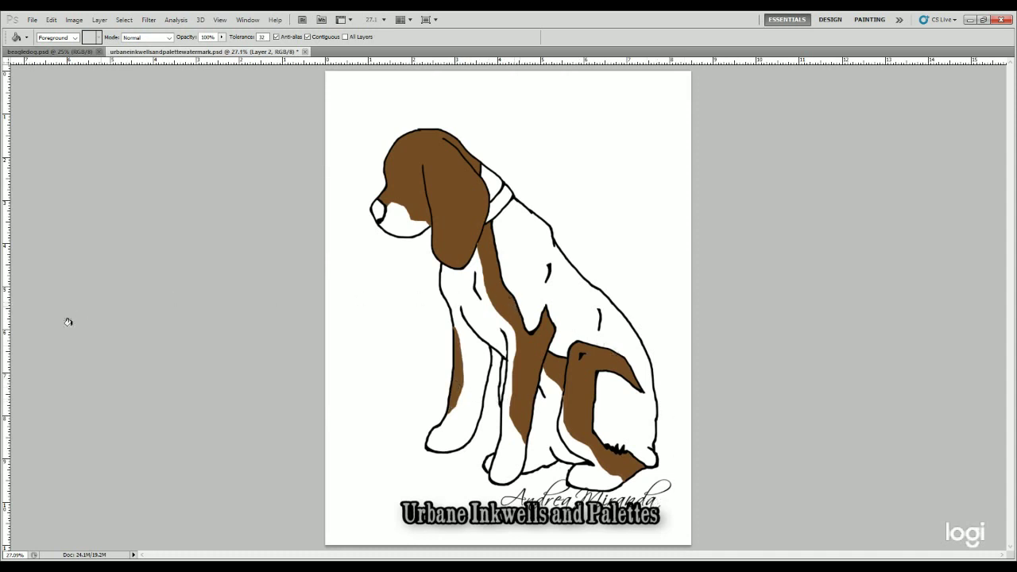
- Fill the area between ear and collar, the back, hip and nose with black
left_click(492, 178)
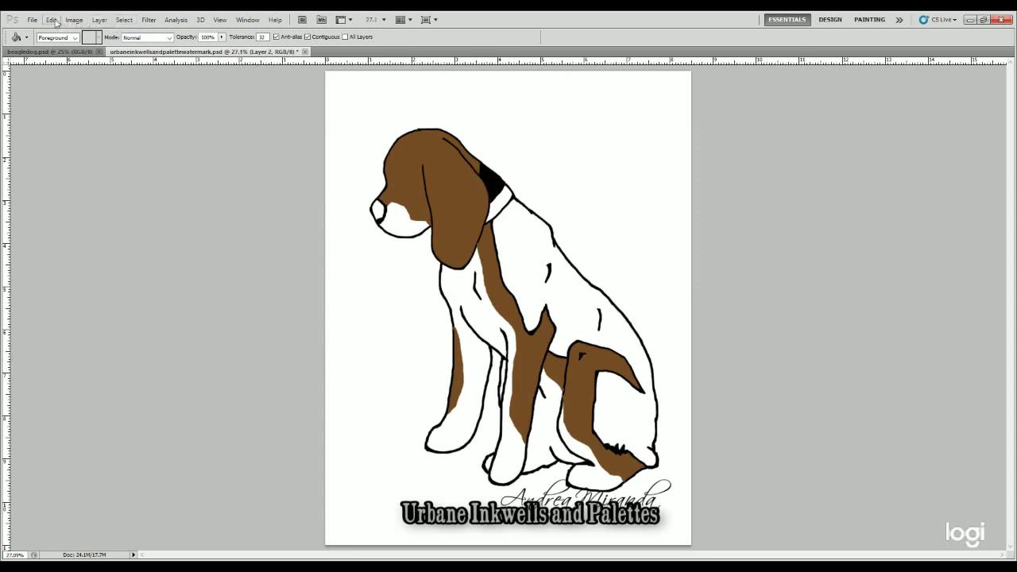
left_click(522, 236)
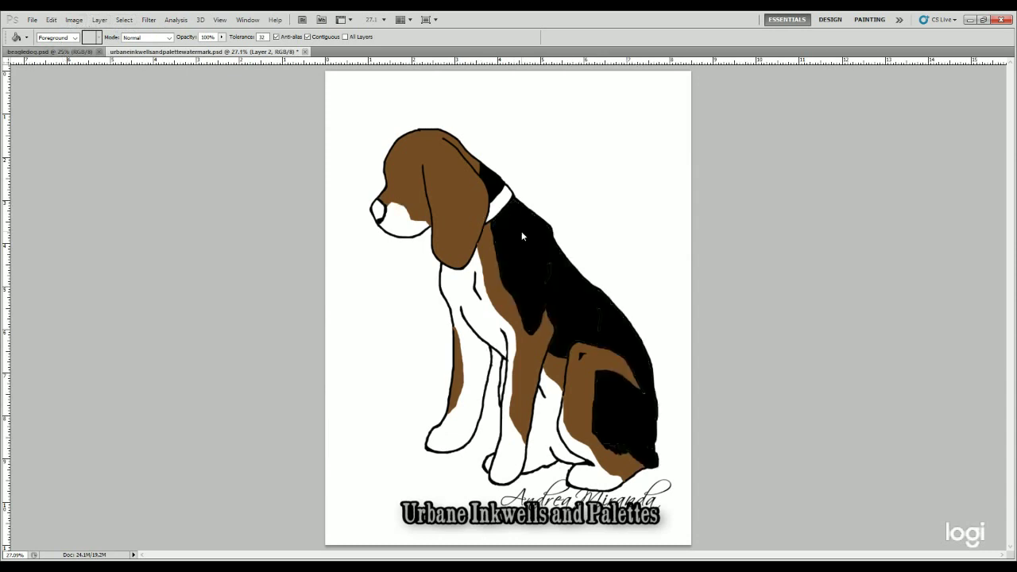
left_click(521, 231)
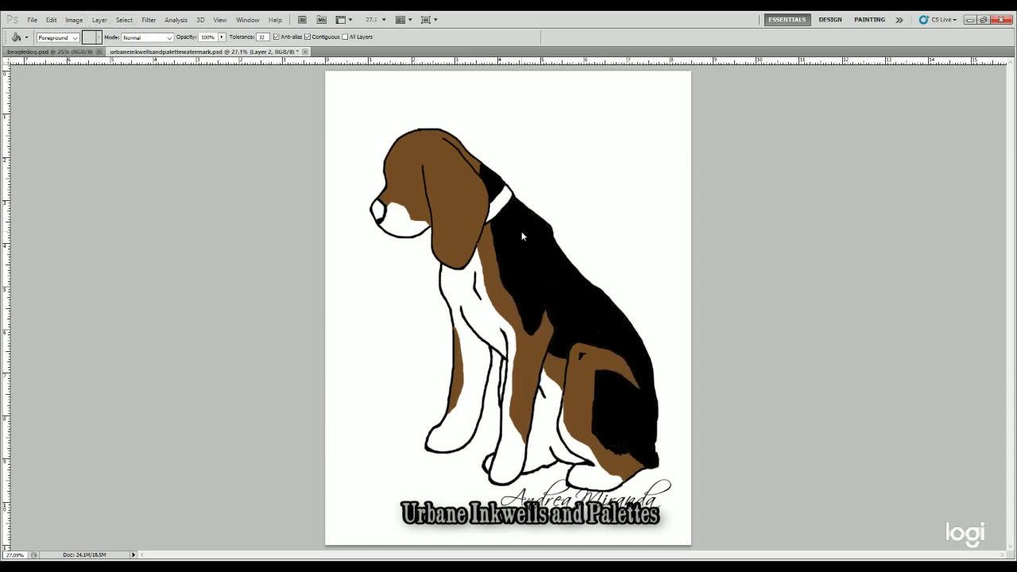
left_click(375, 209)
- Sample the brown of the dog's ear with the Eyedropper as the painting colour
key("b")
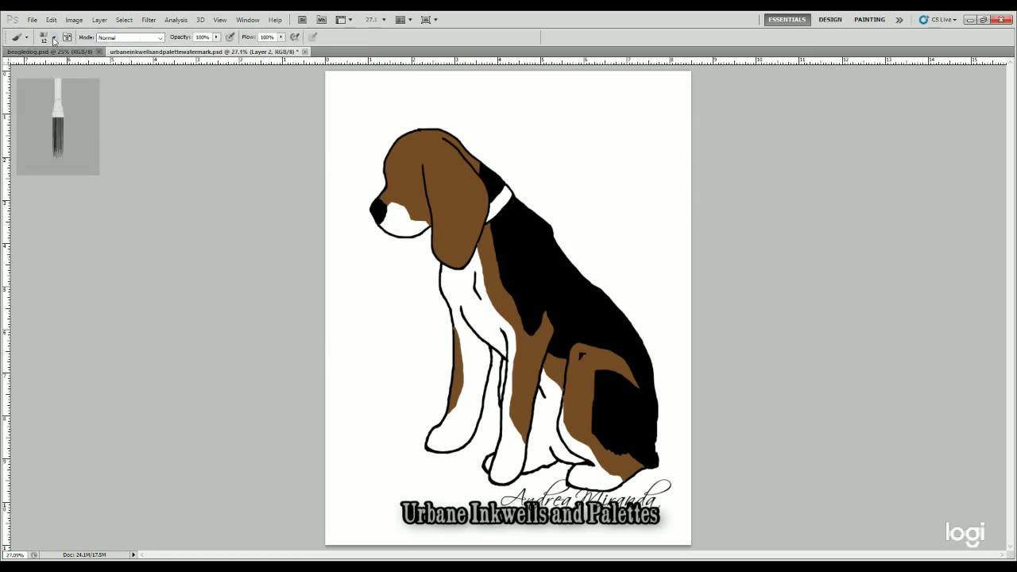
key("i")
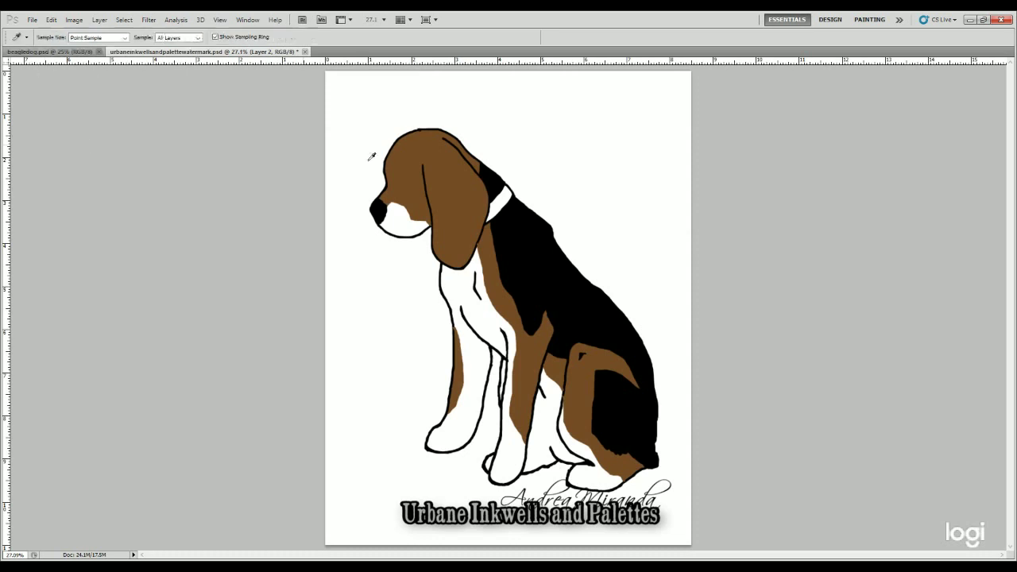
left_click(401, 167)
left_click_drag(320, 223, 479, 206)
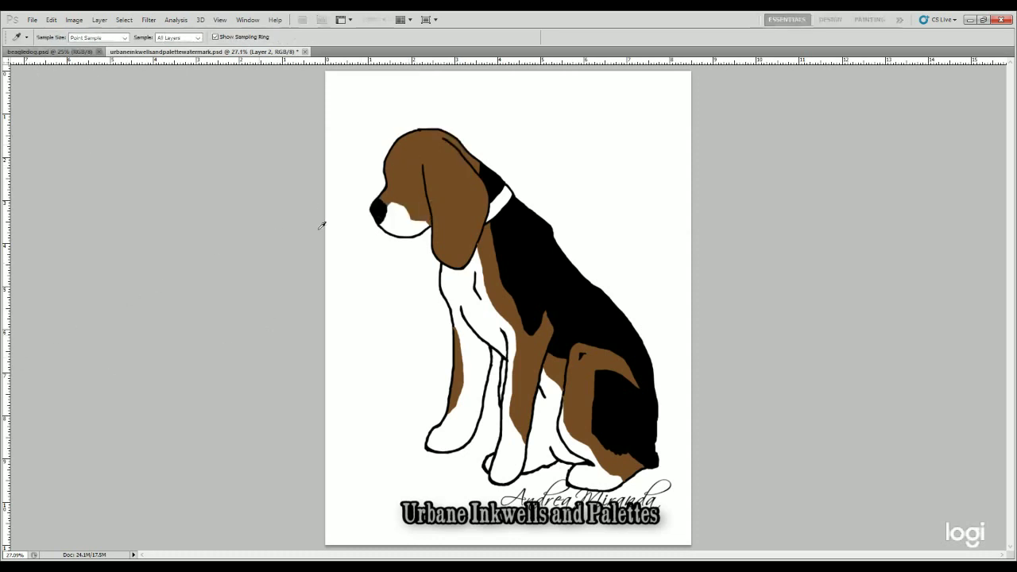